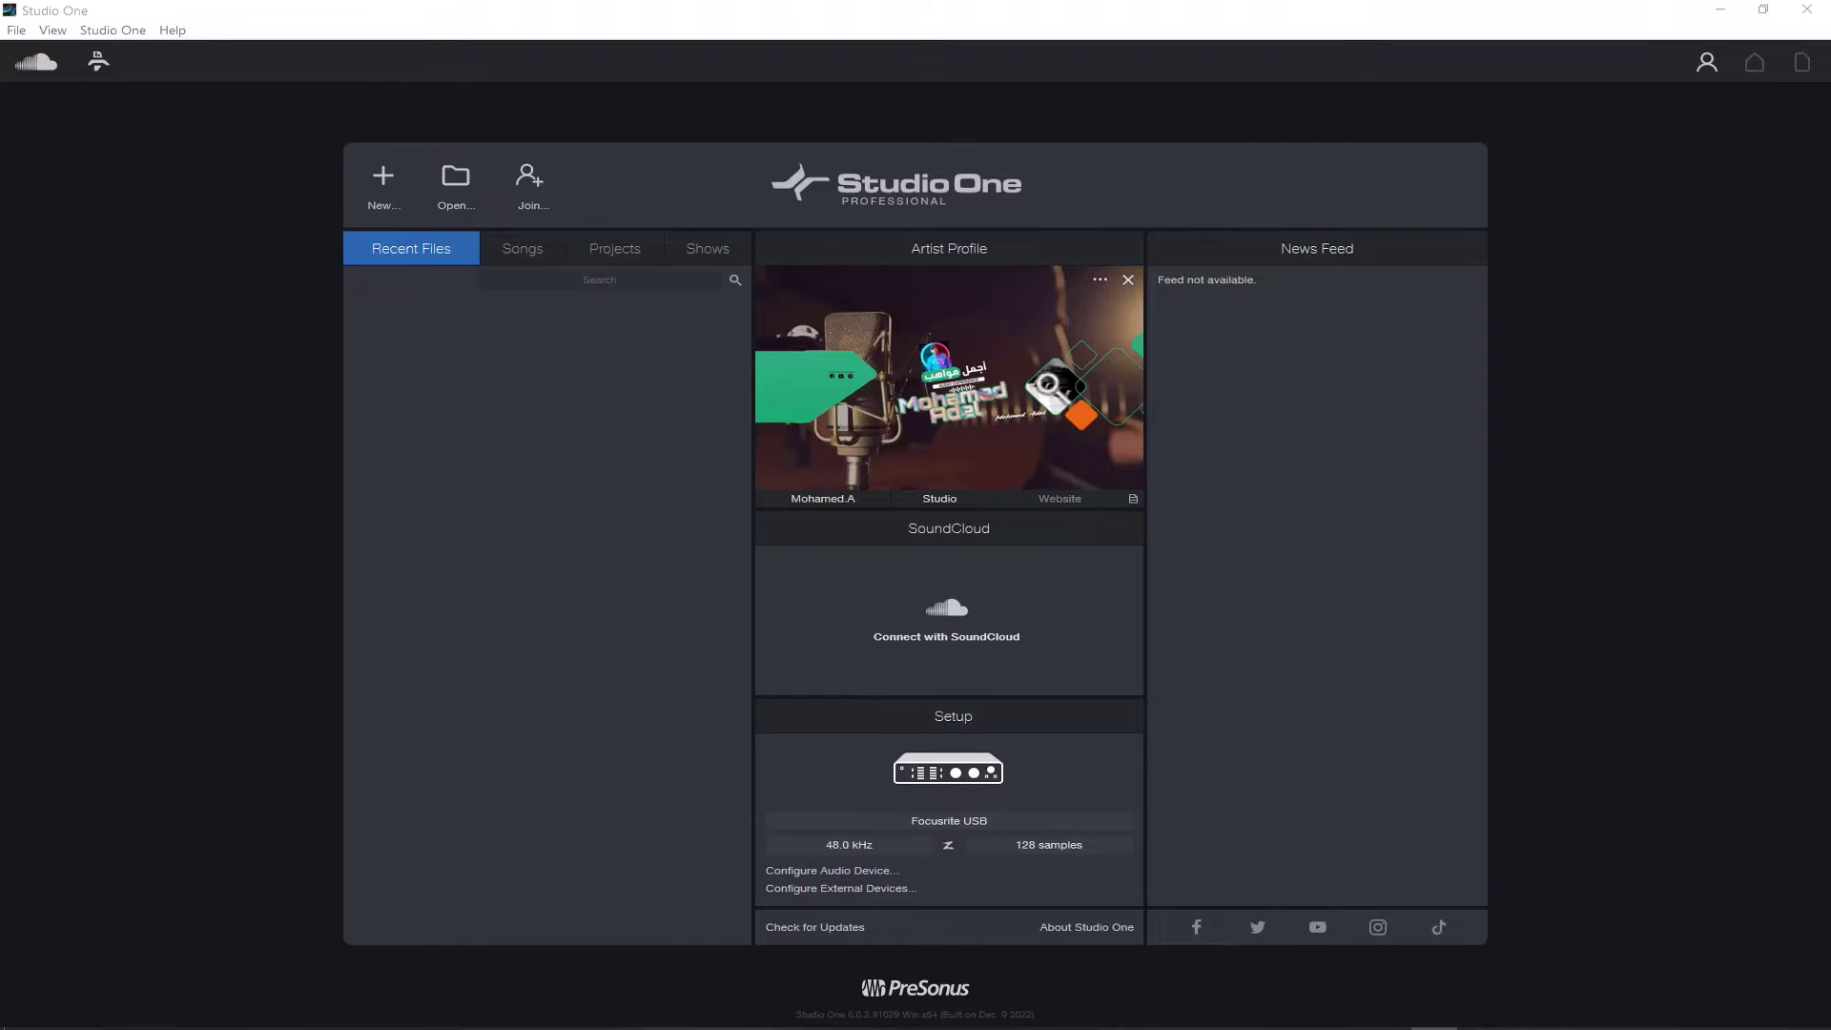
Open the audio setup options and choose Focusrite USB as the audio device.
click(959, 795)
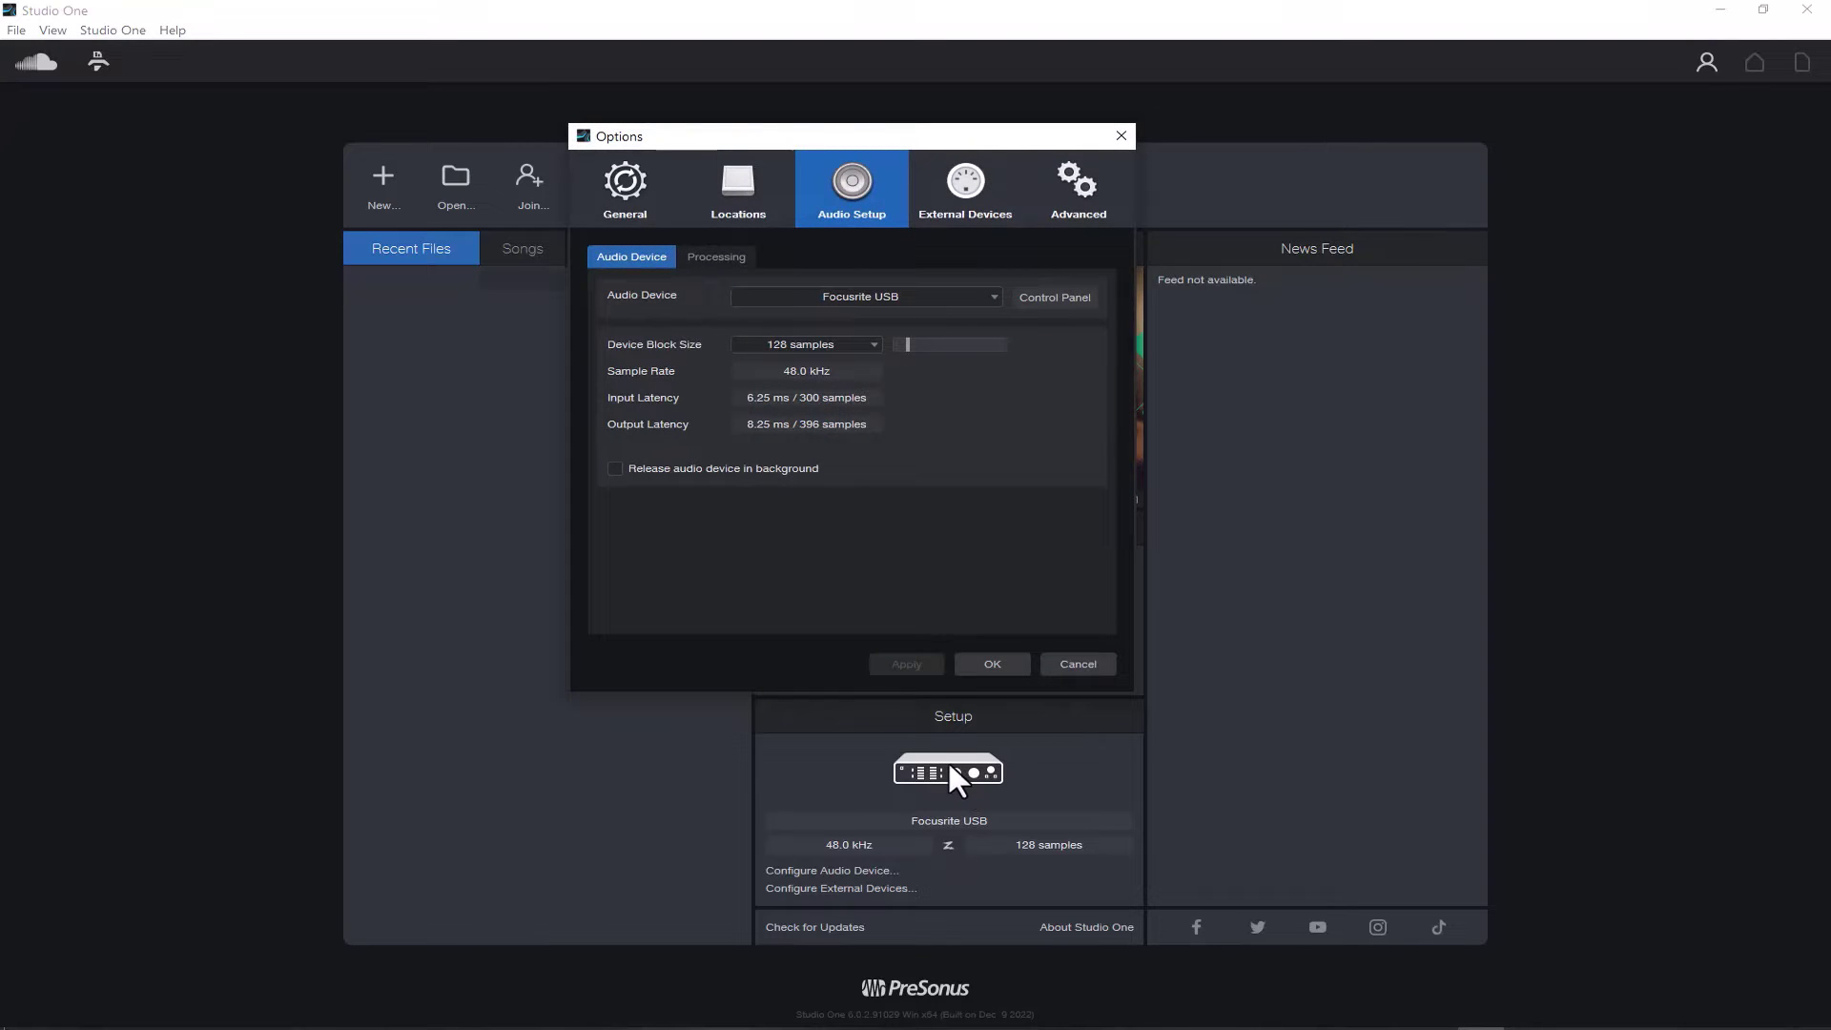
click(897, 303)
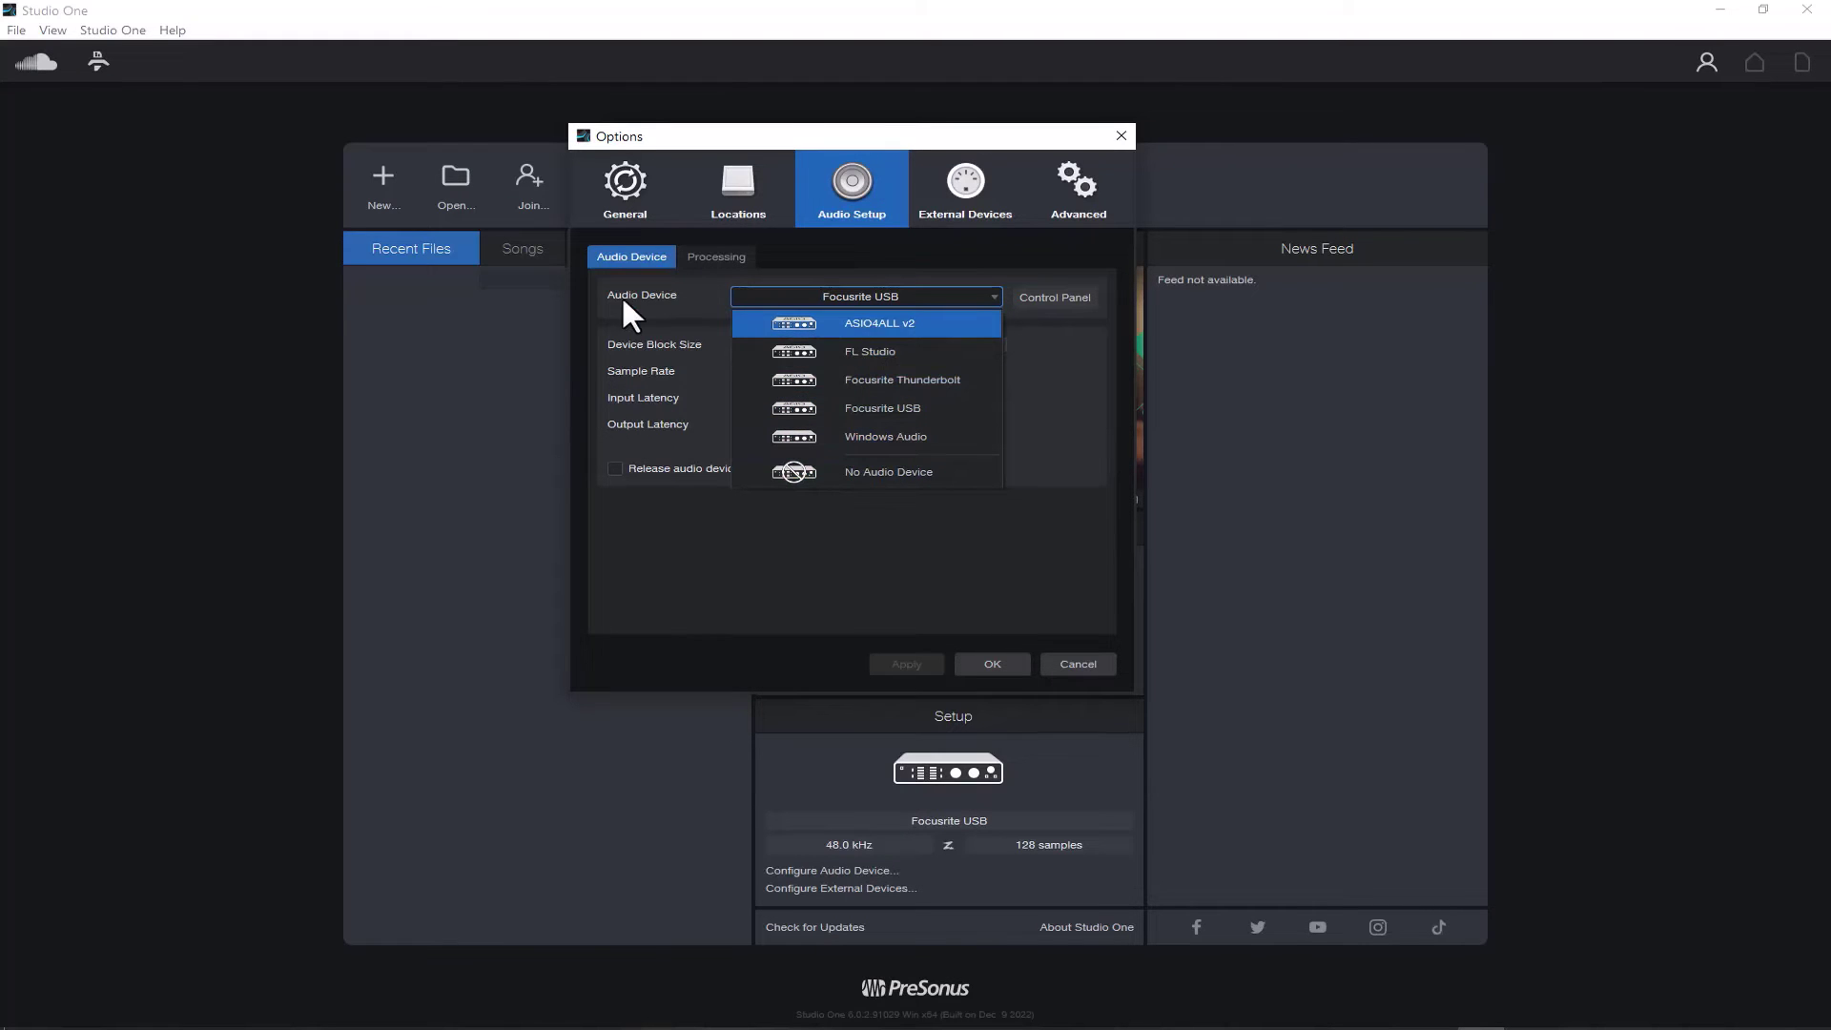
click(871, 406)
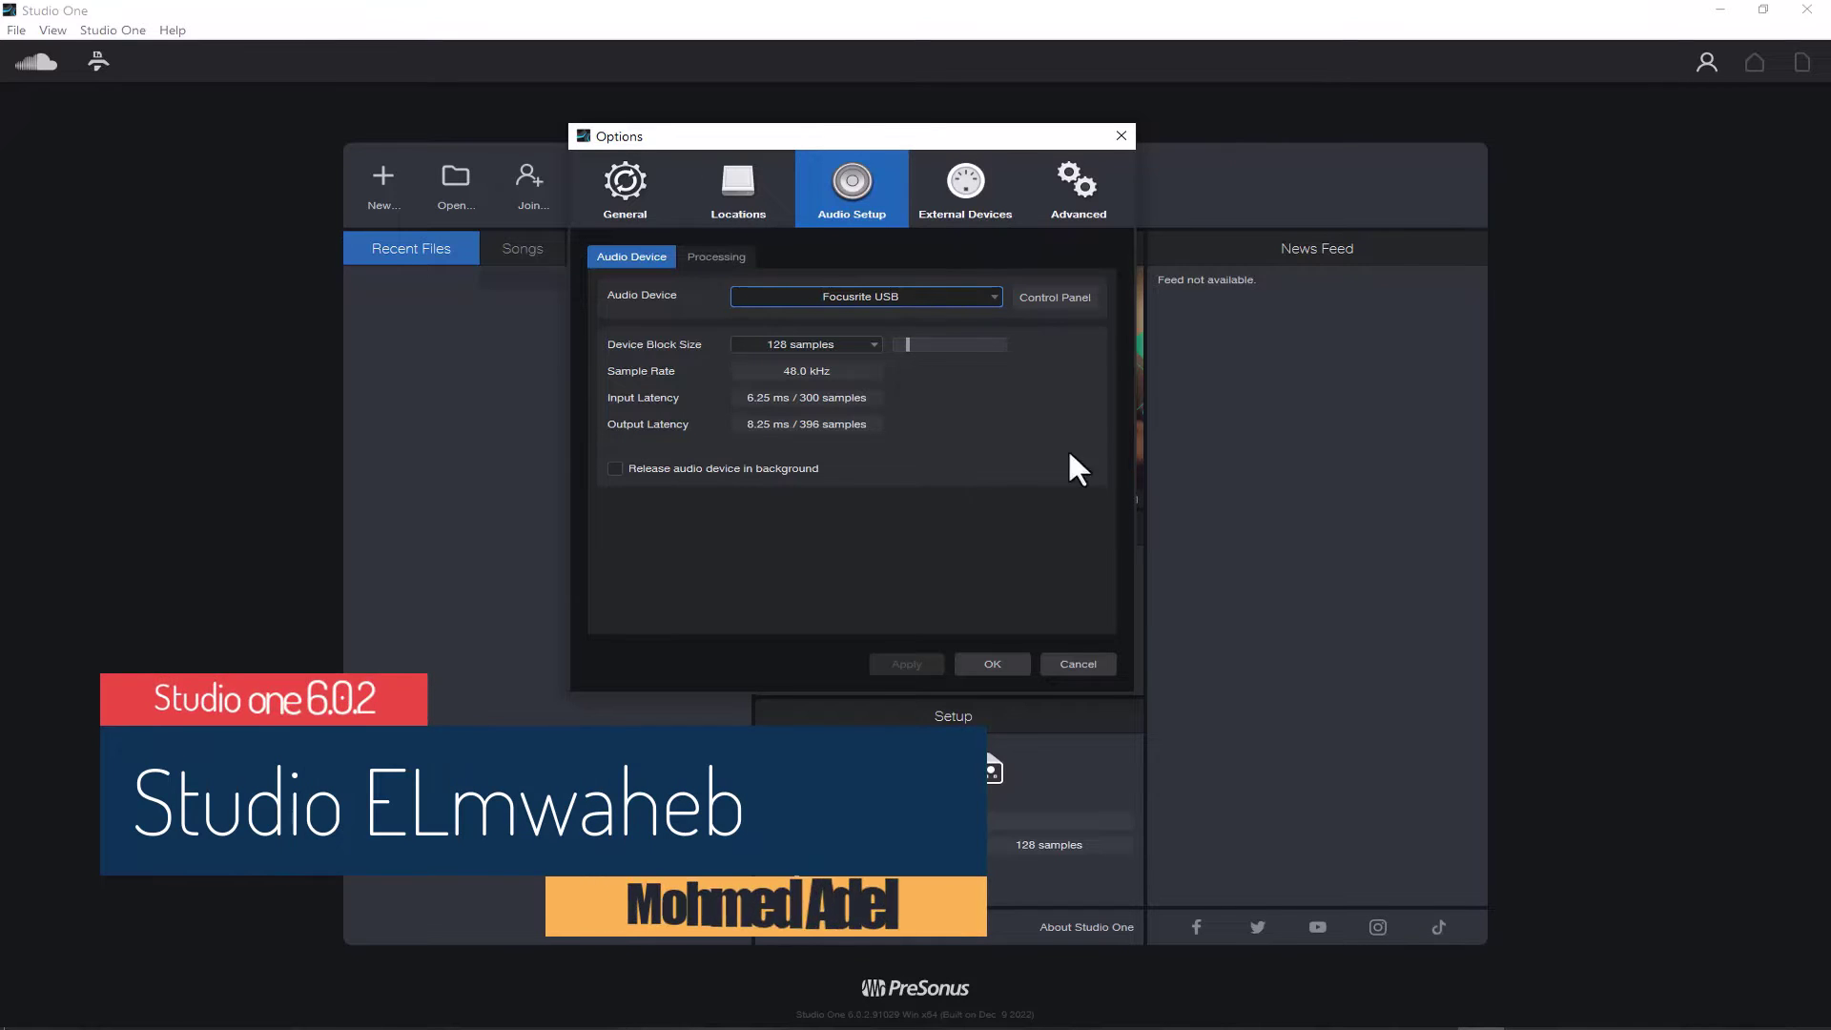
Set the sample rate to 48000 in the audio interface's own device settings and accept the audio setup options.
click(1063, 297)
drag(1071, 240, 798, 205)
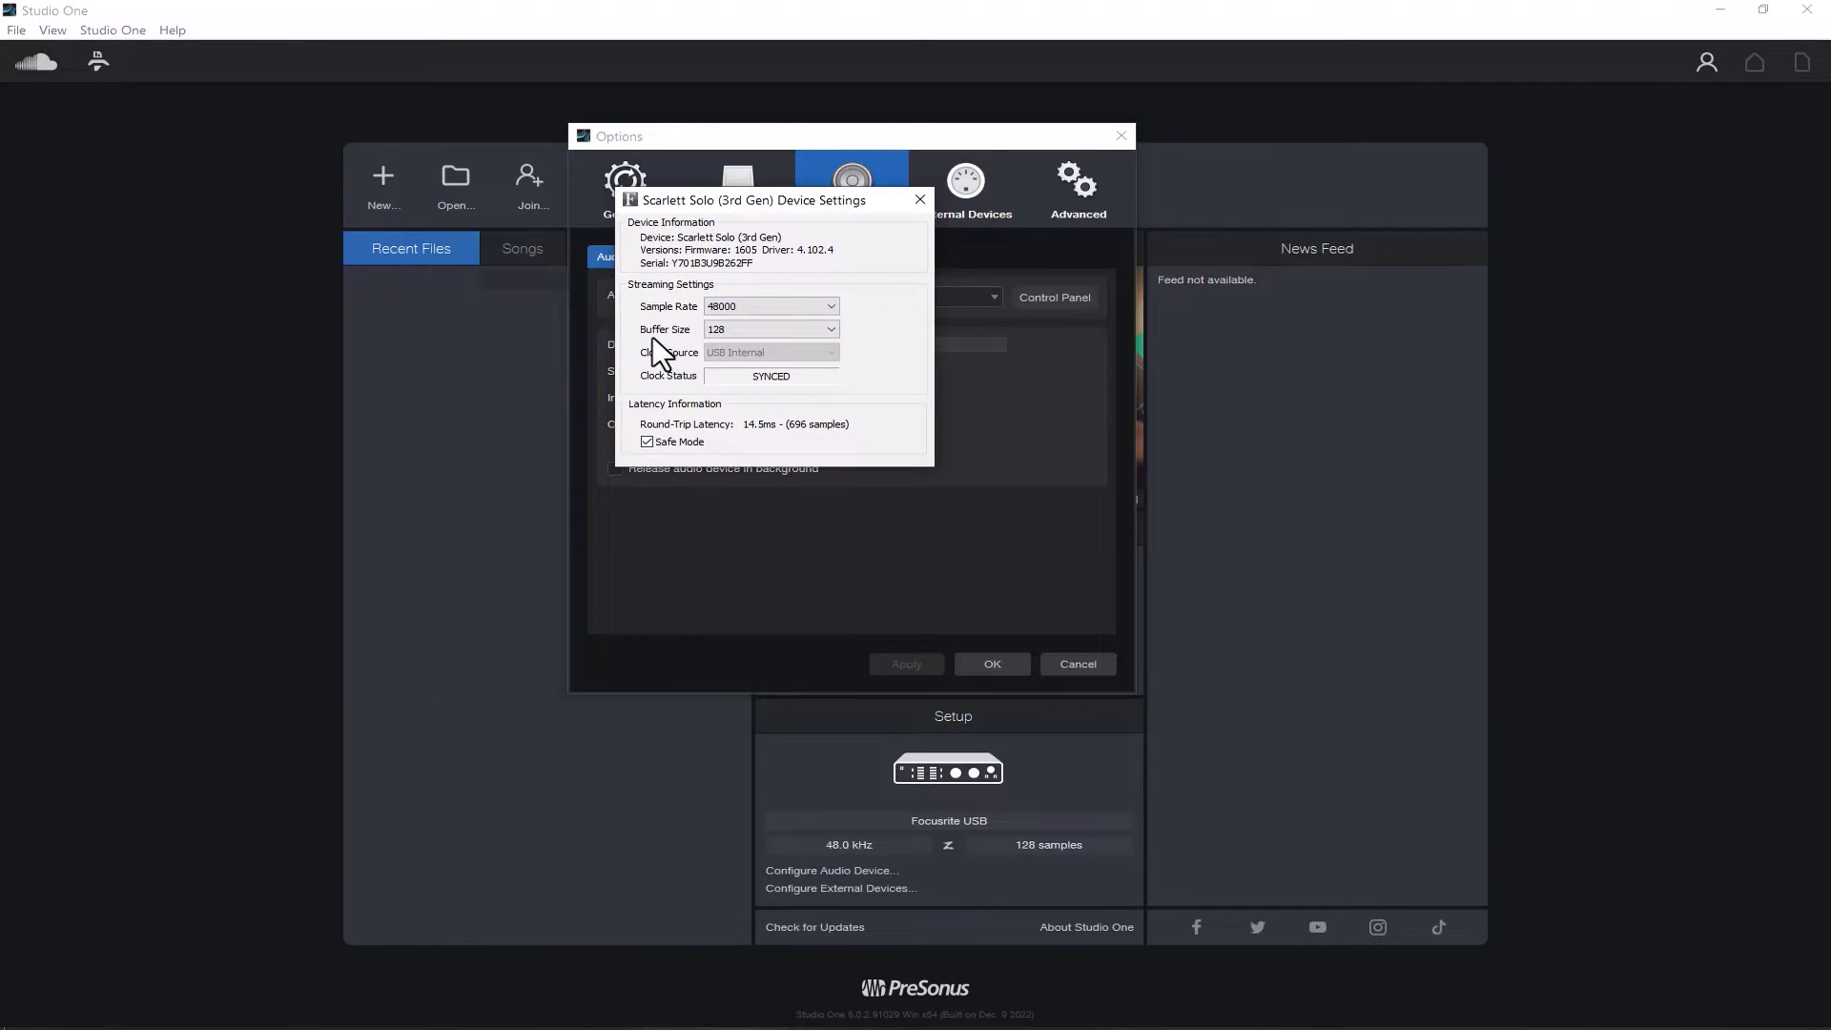
click(729, 307)
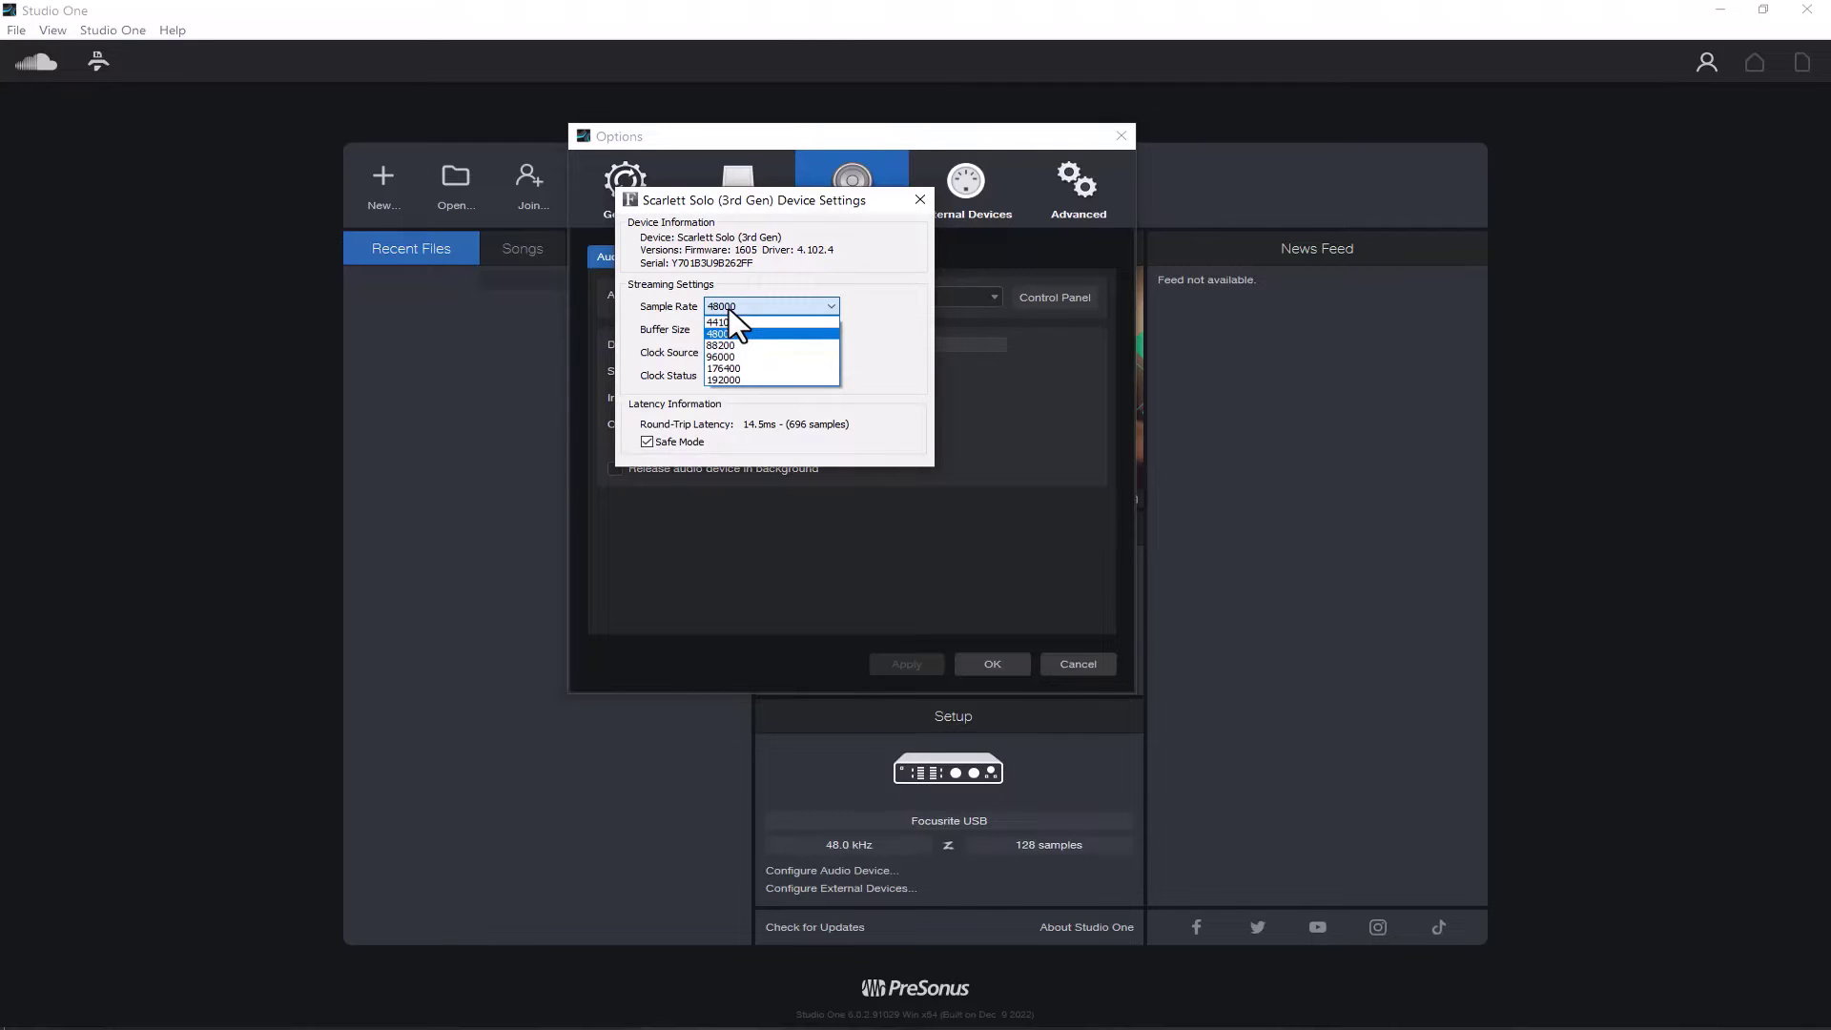
click(729, 307)
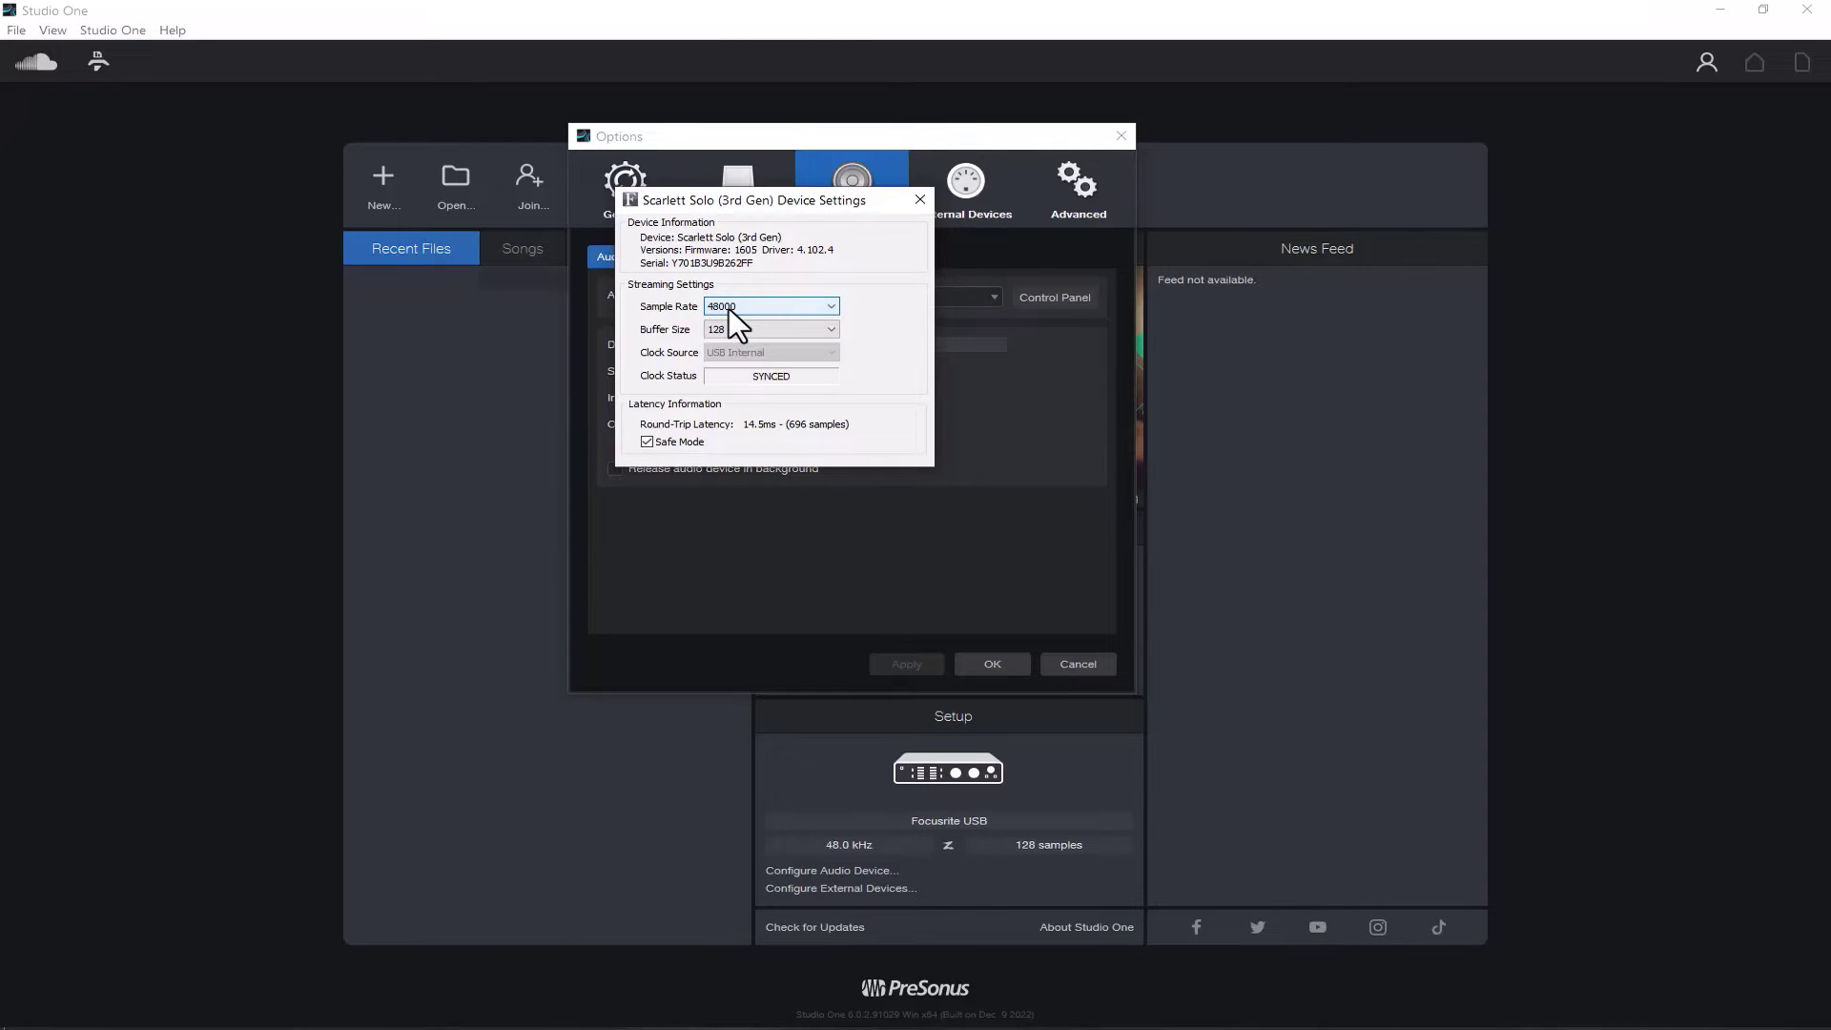
click(729, 307)
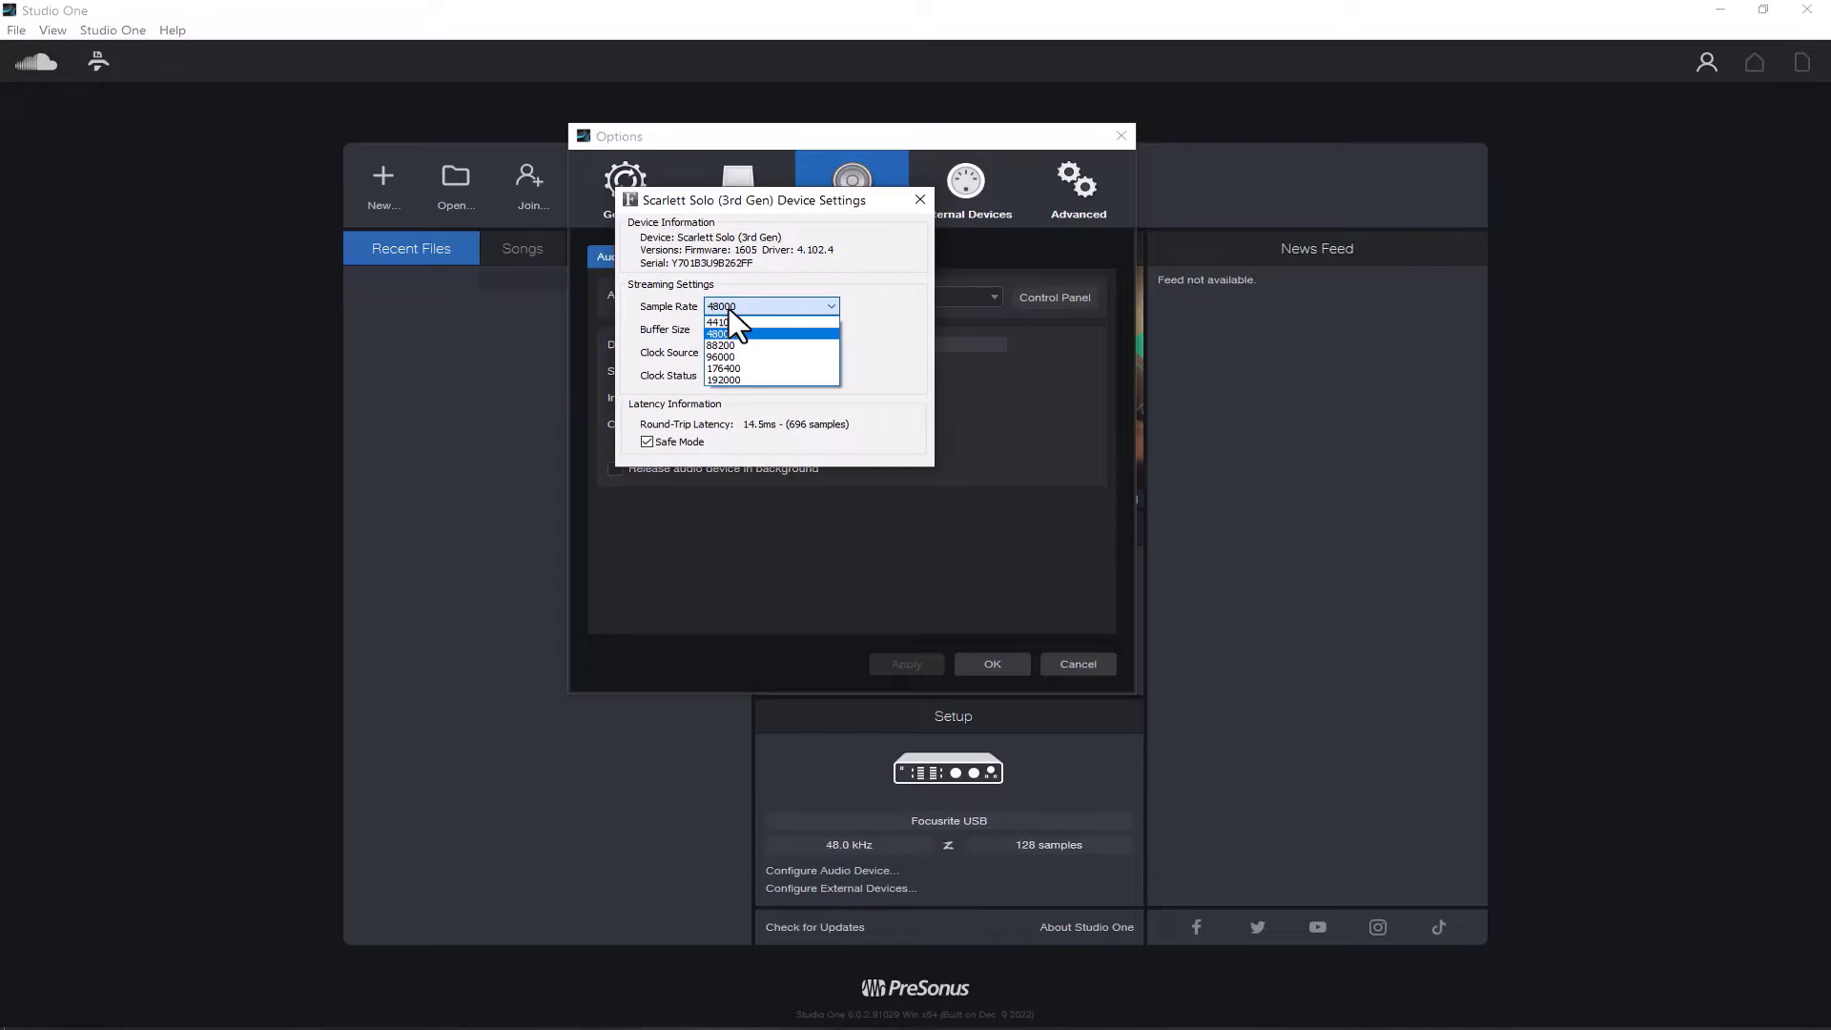
click(729, 330)
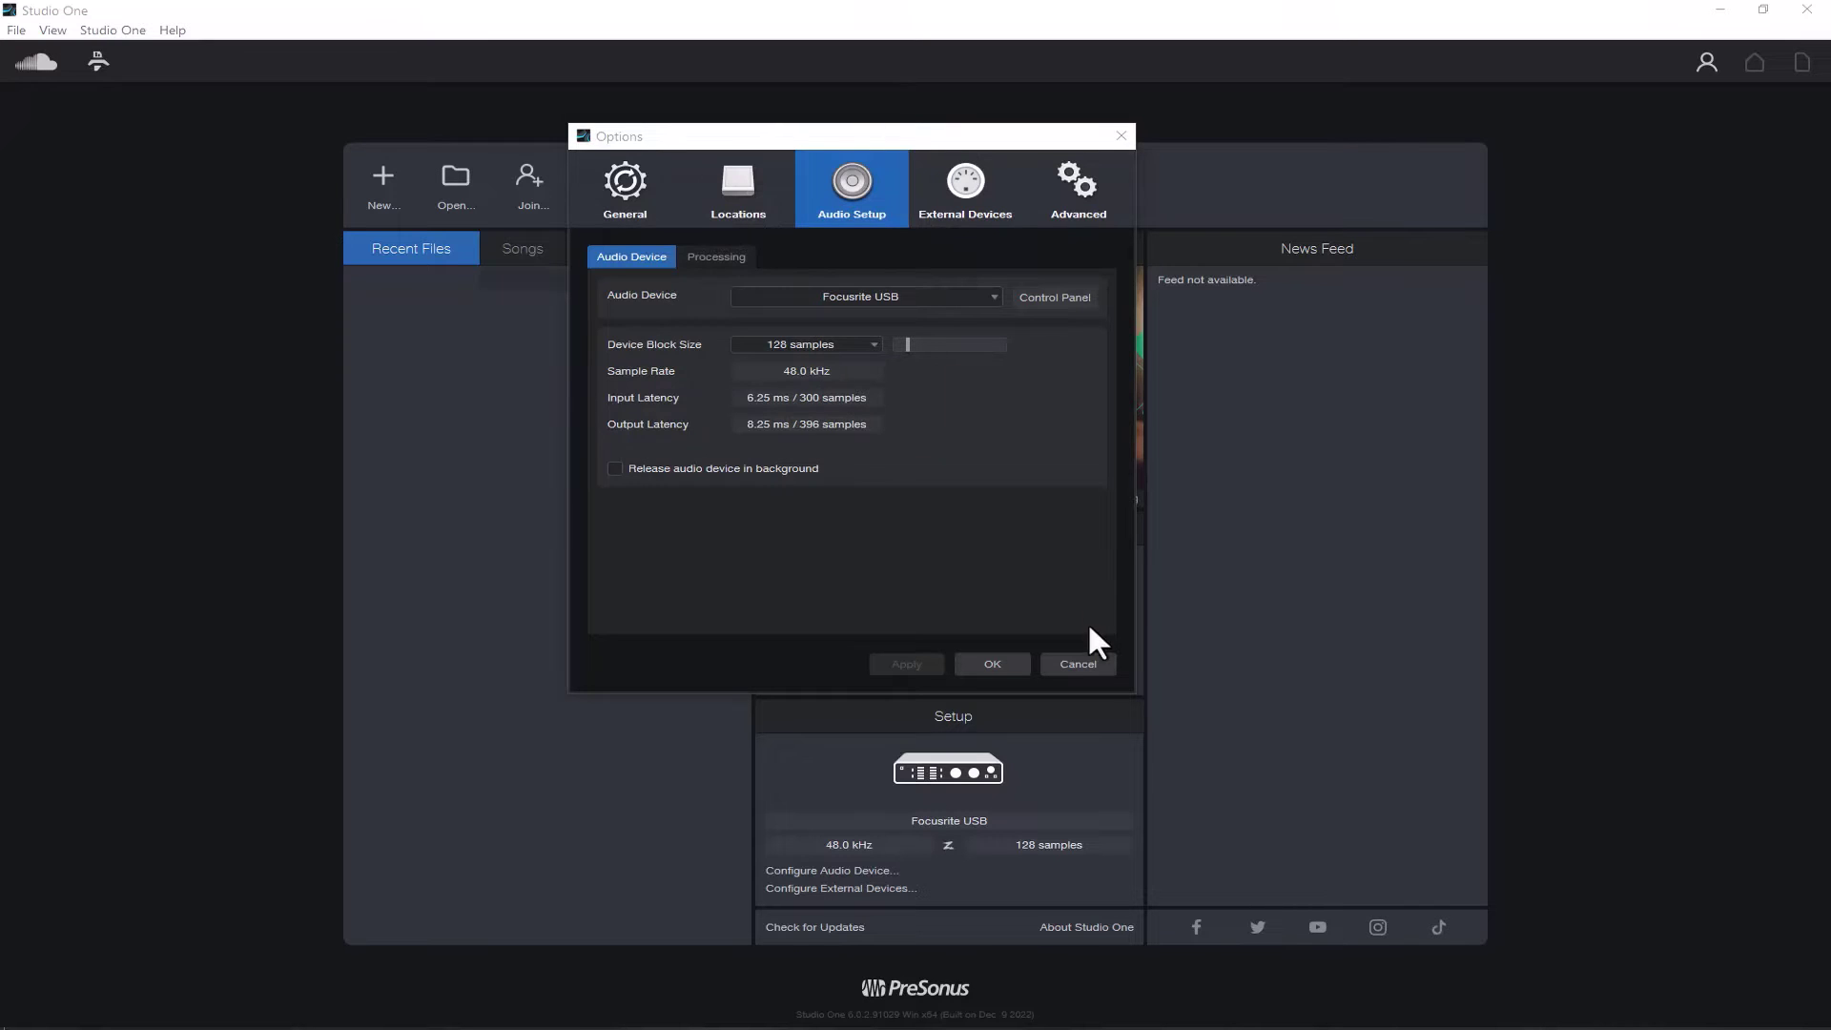
click(990, 664)
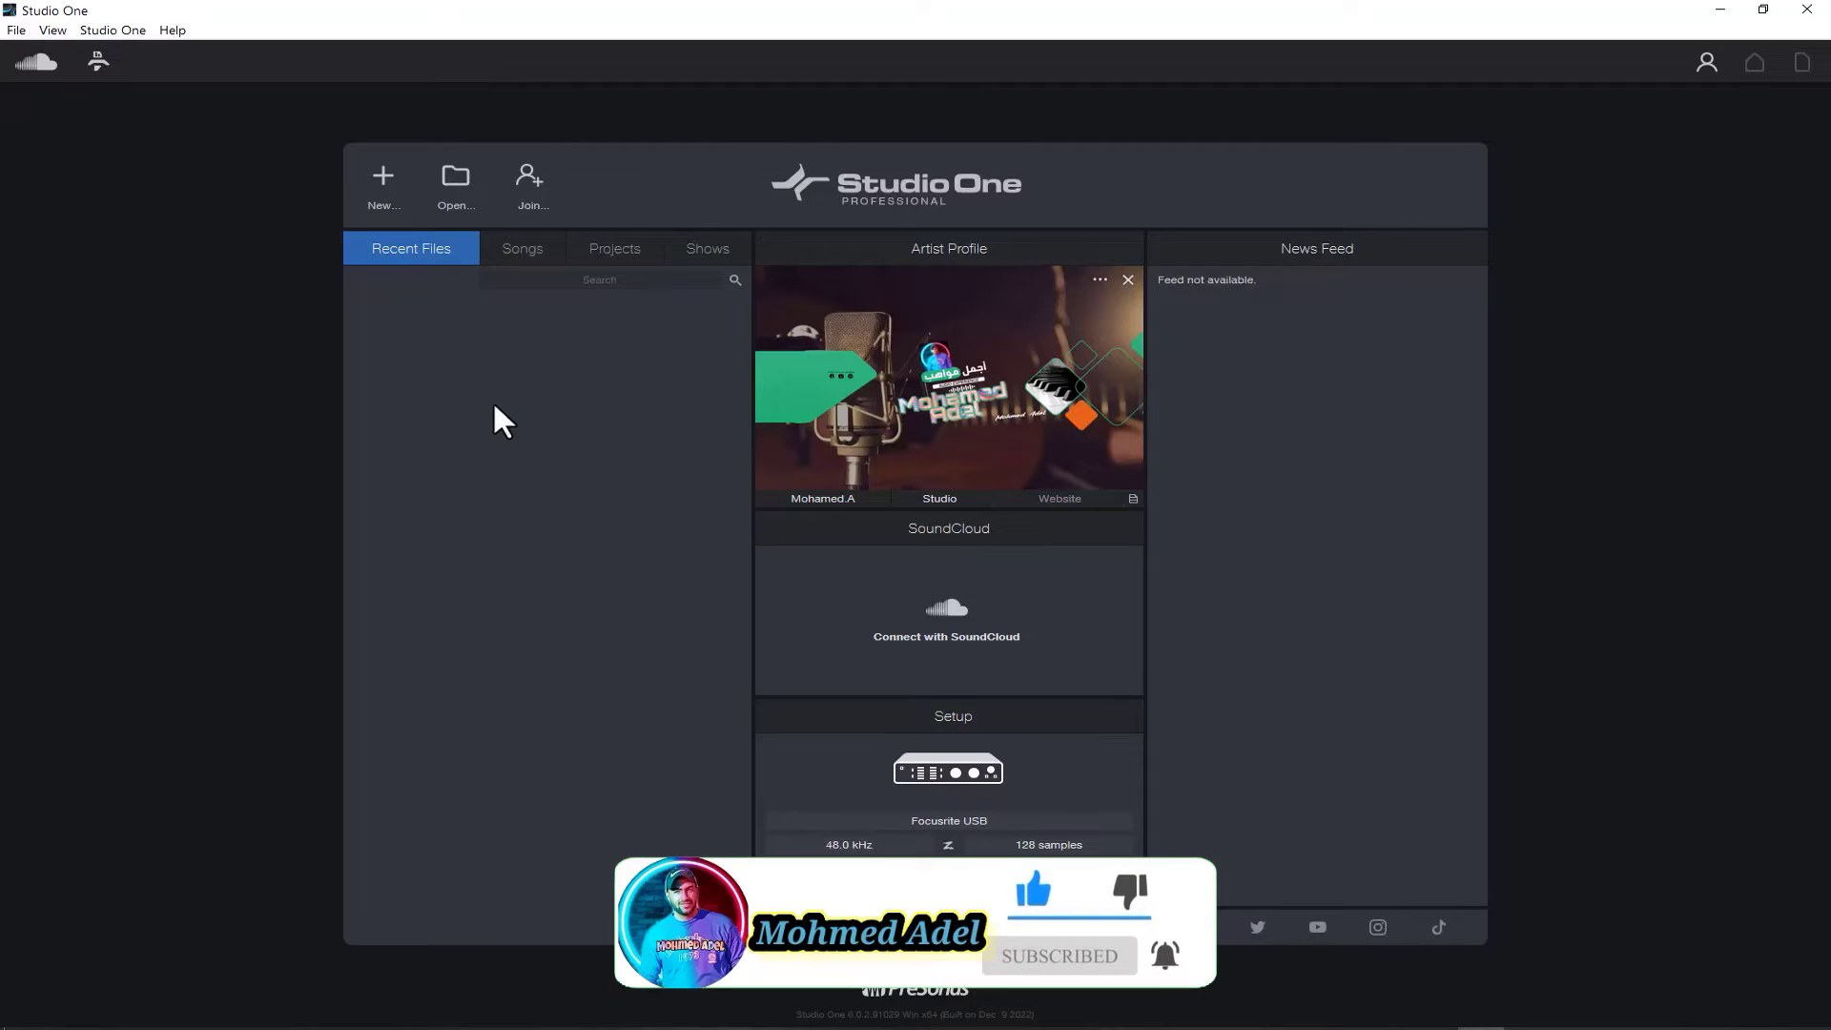
View the lists of saved songs and projects on the start page.
click(532, 249)
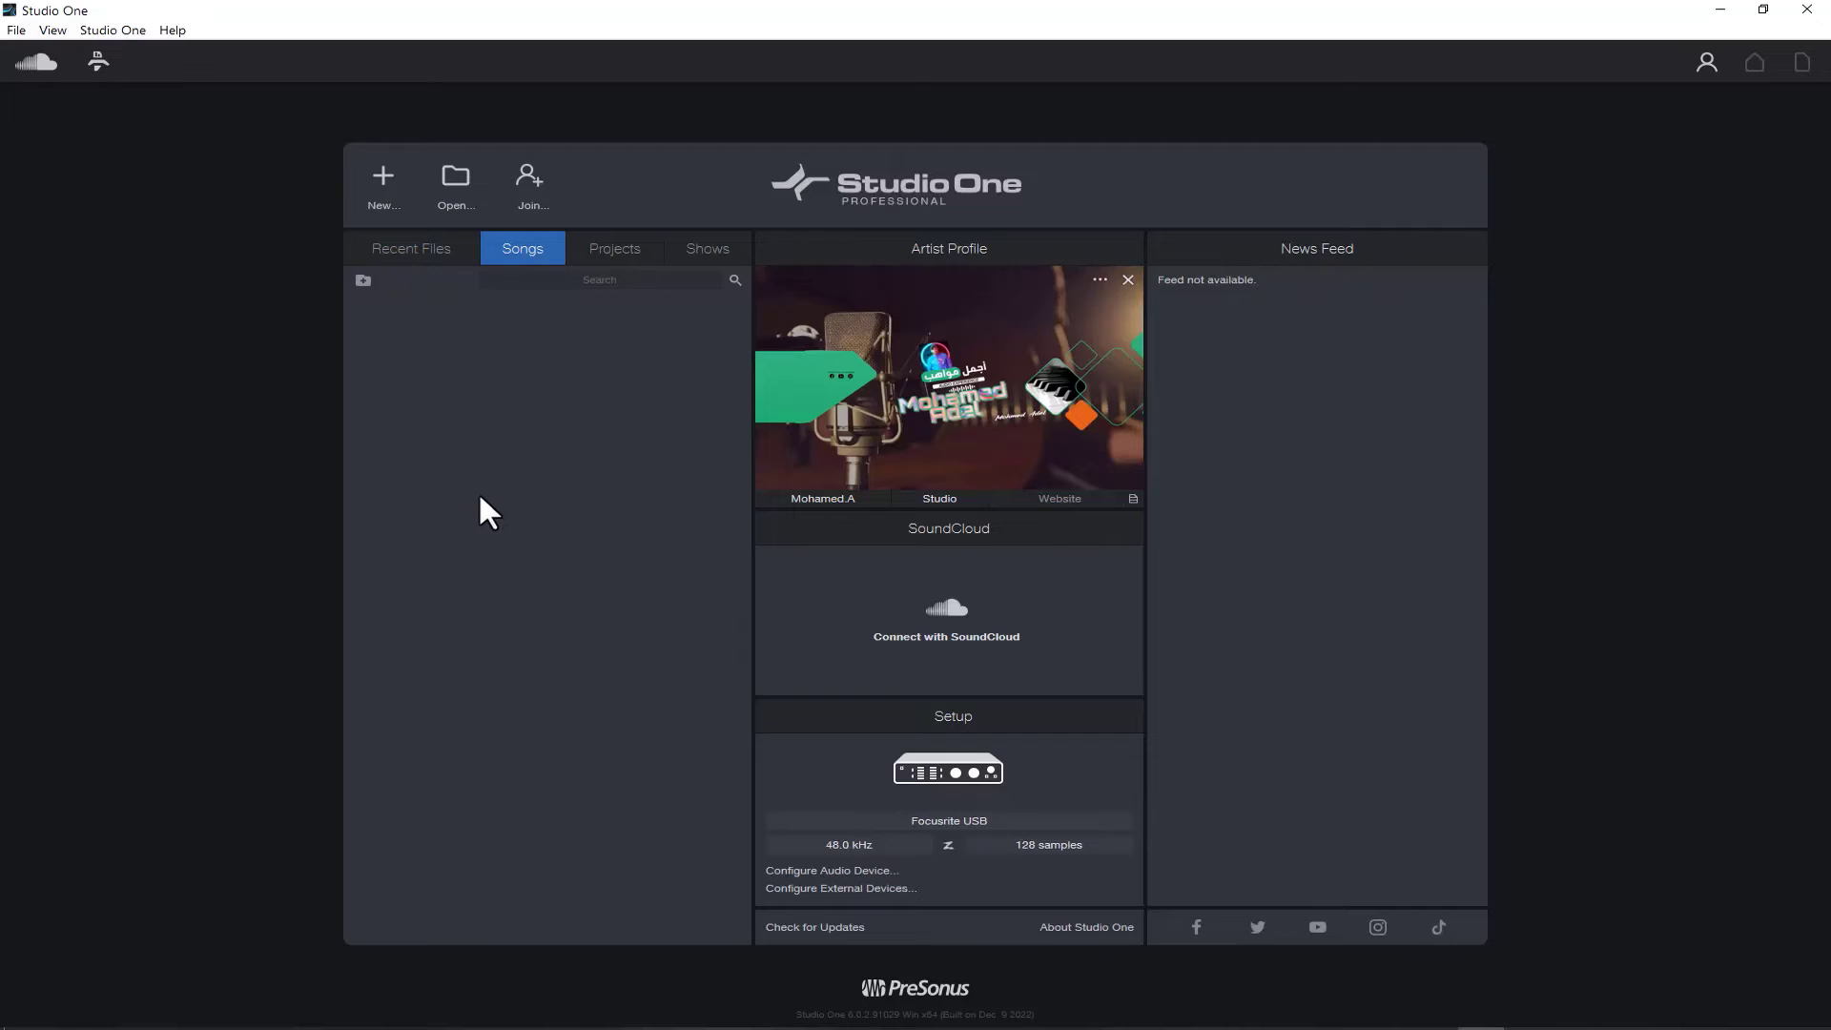
click(616, 248)
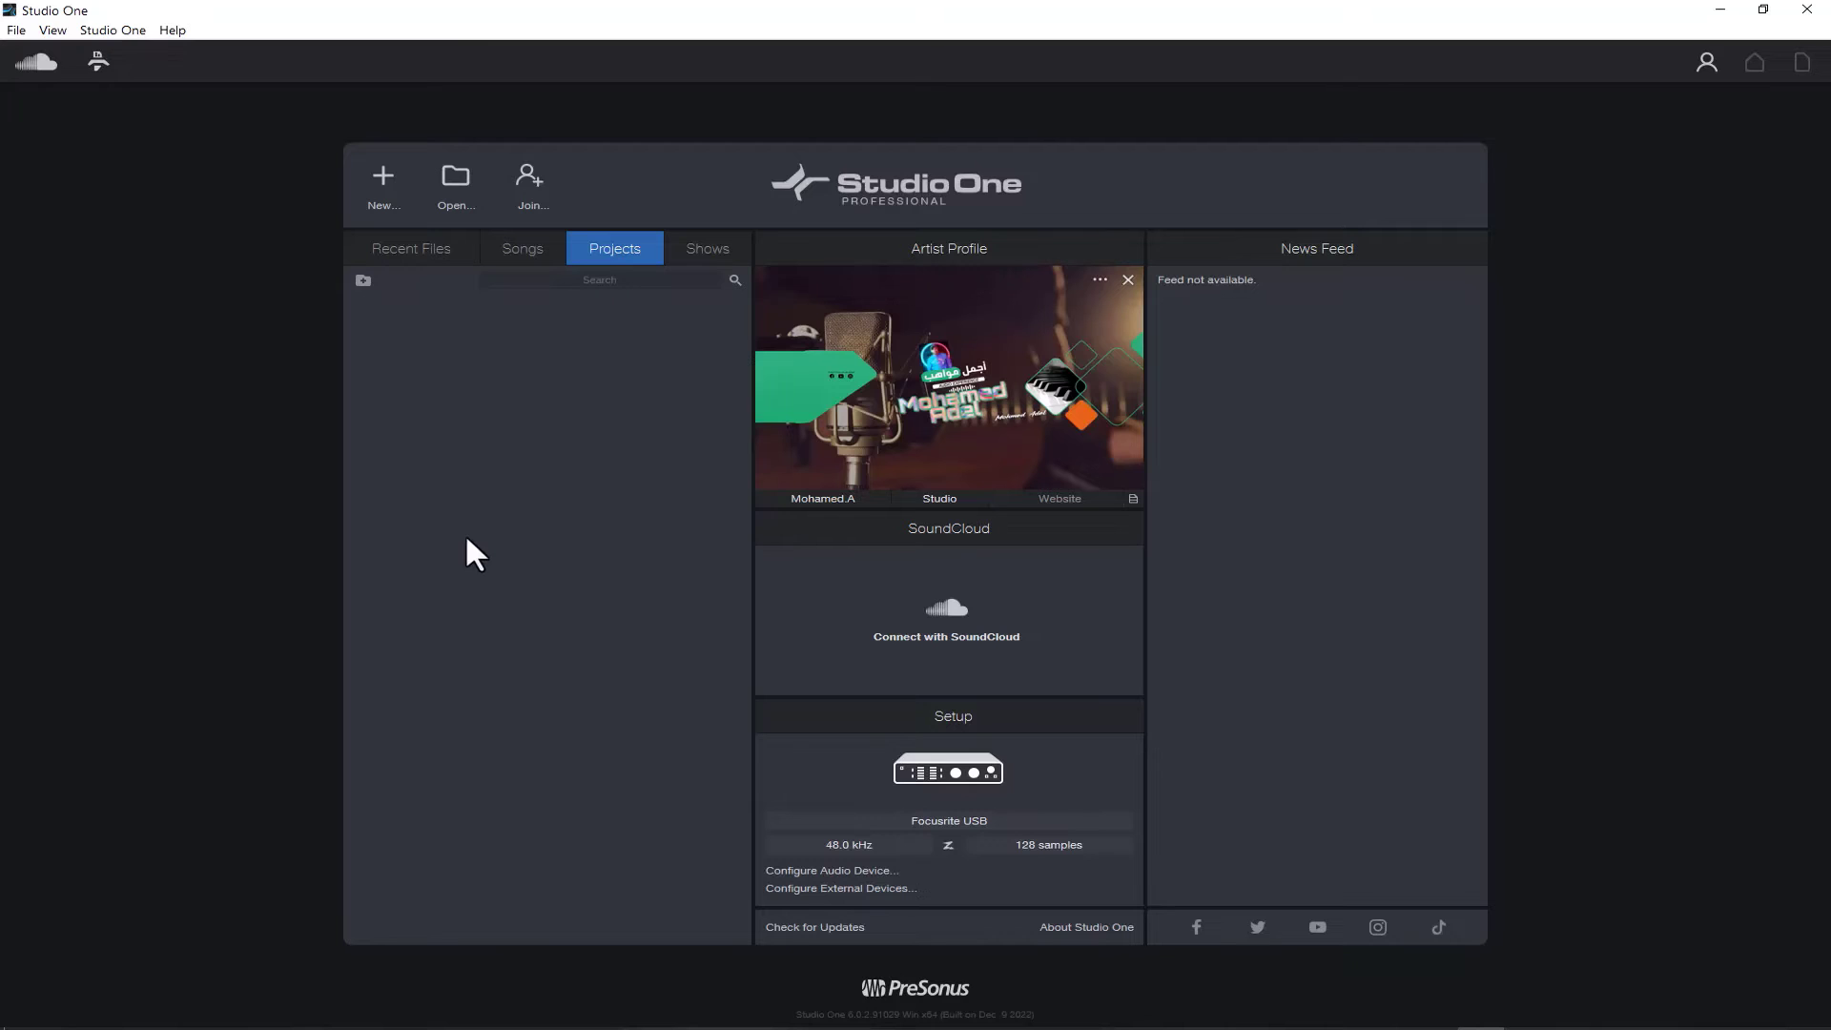
Start a new document, look through the built-in templates, and choose the Record and Mix template from the user set.
click(378, 196)
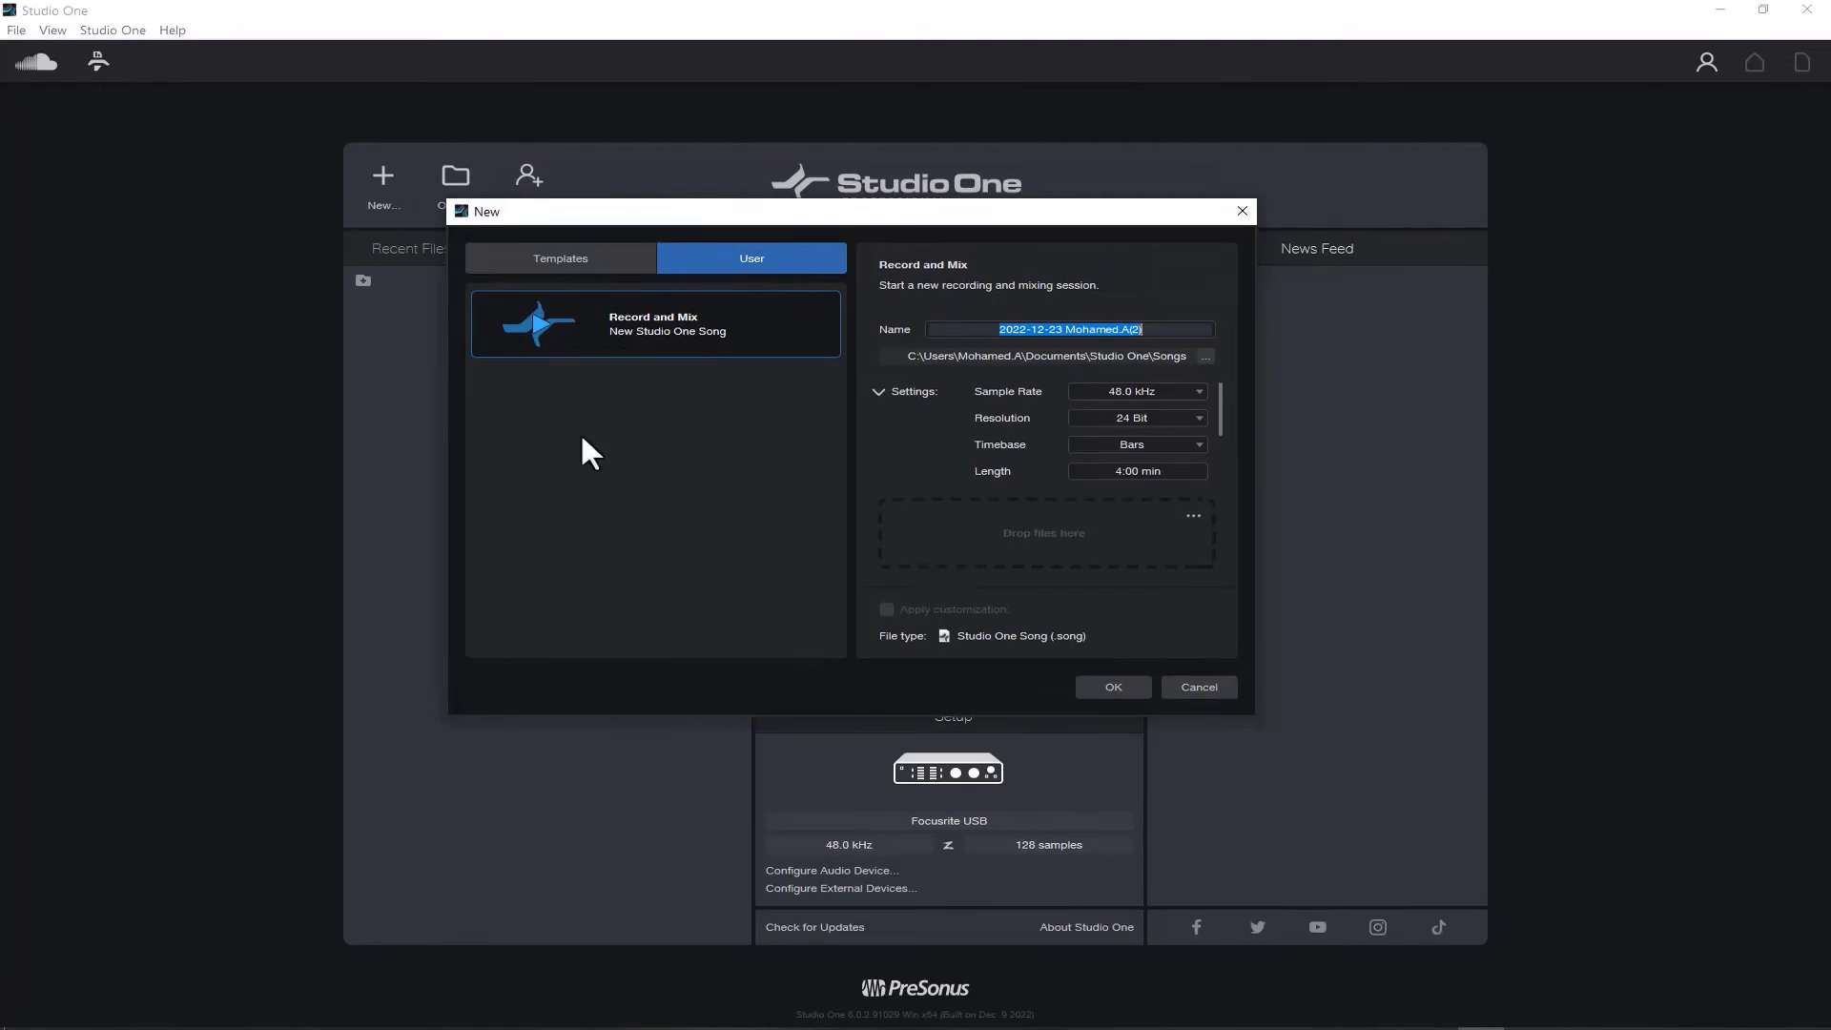
click(551, 271)
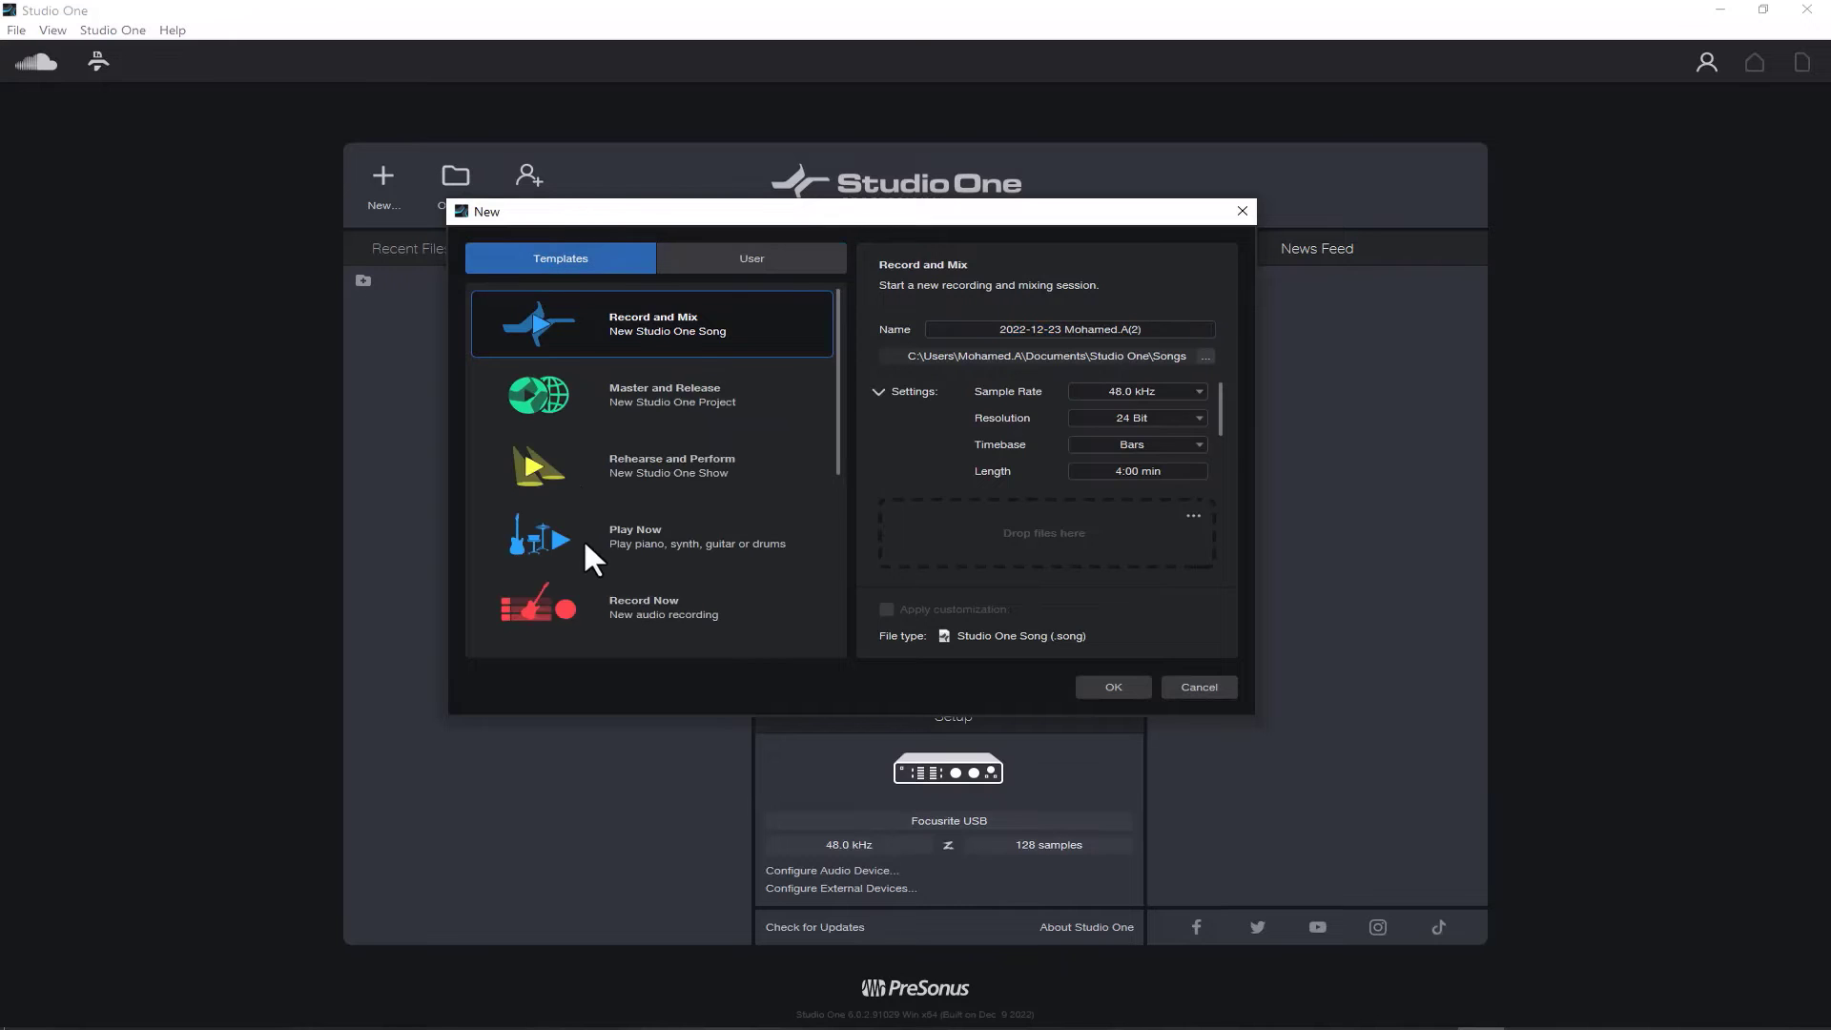
scroll(584, 540, down, 5)
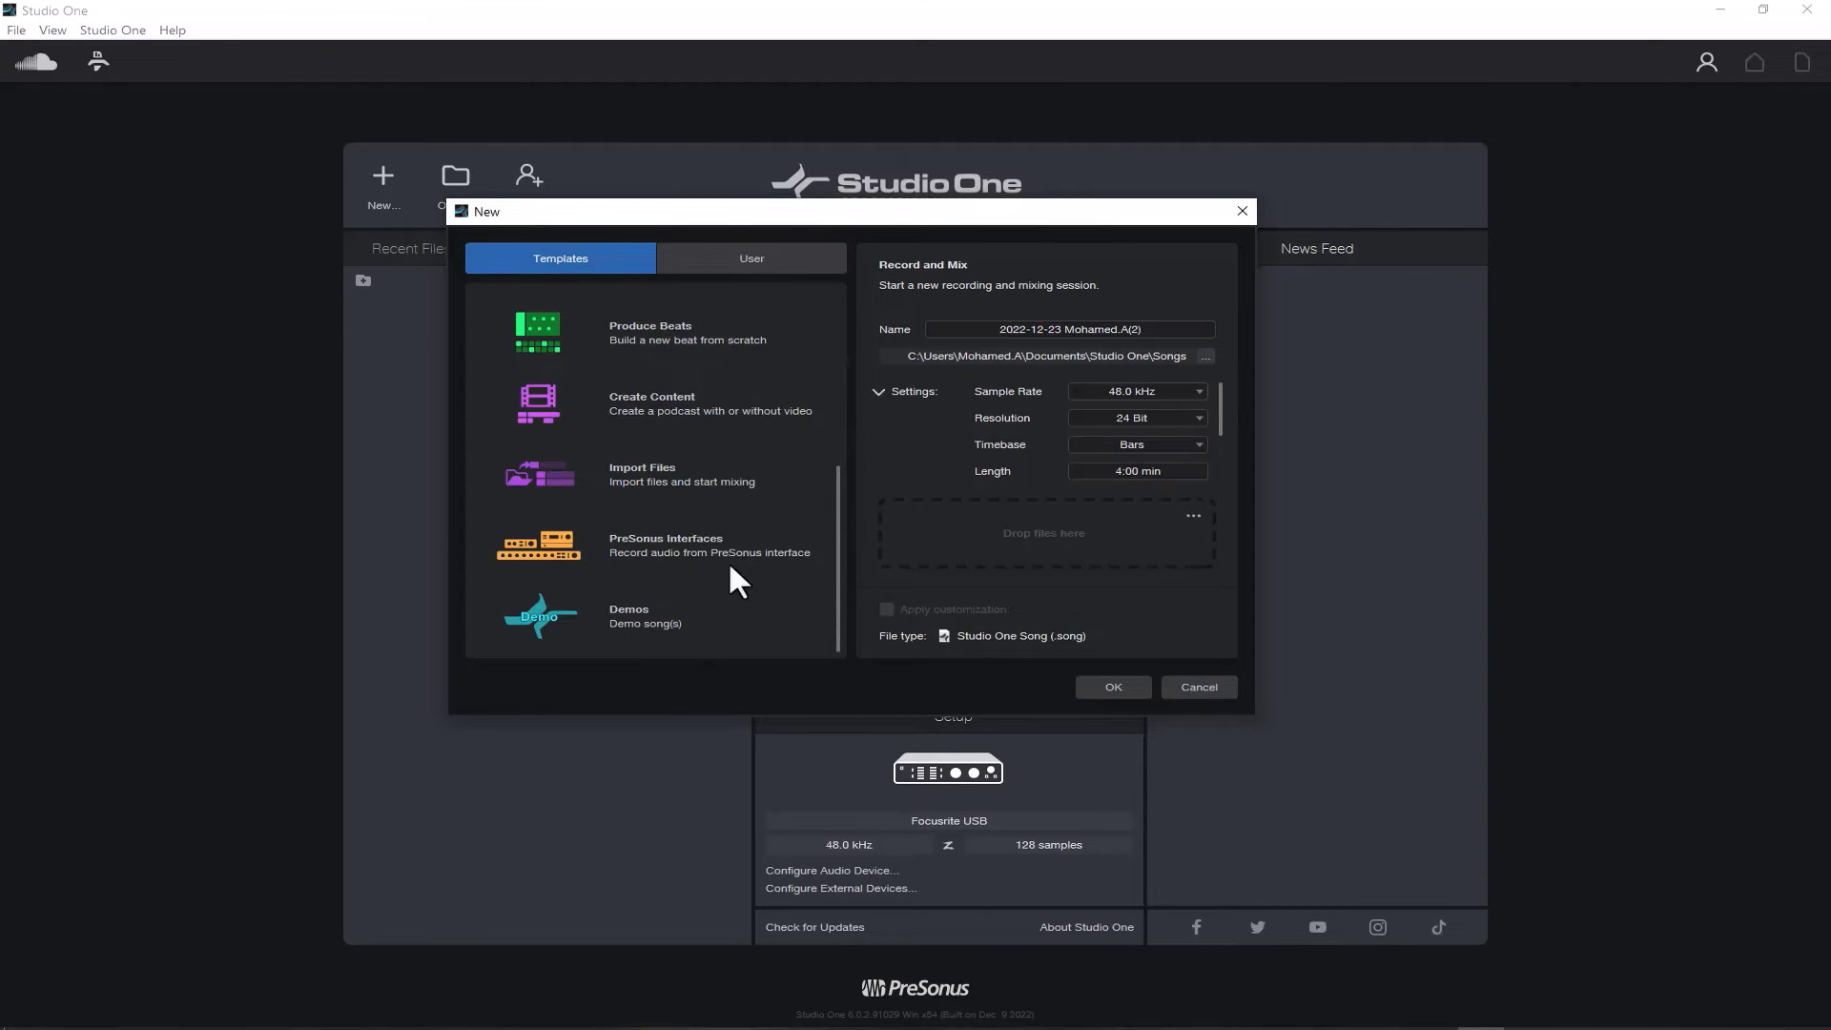
drag(838, 632, 840, 507)
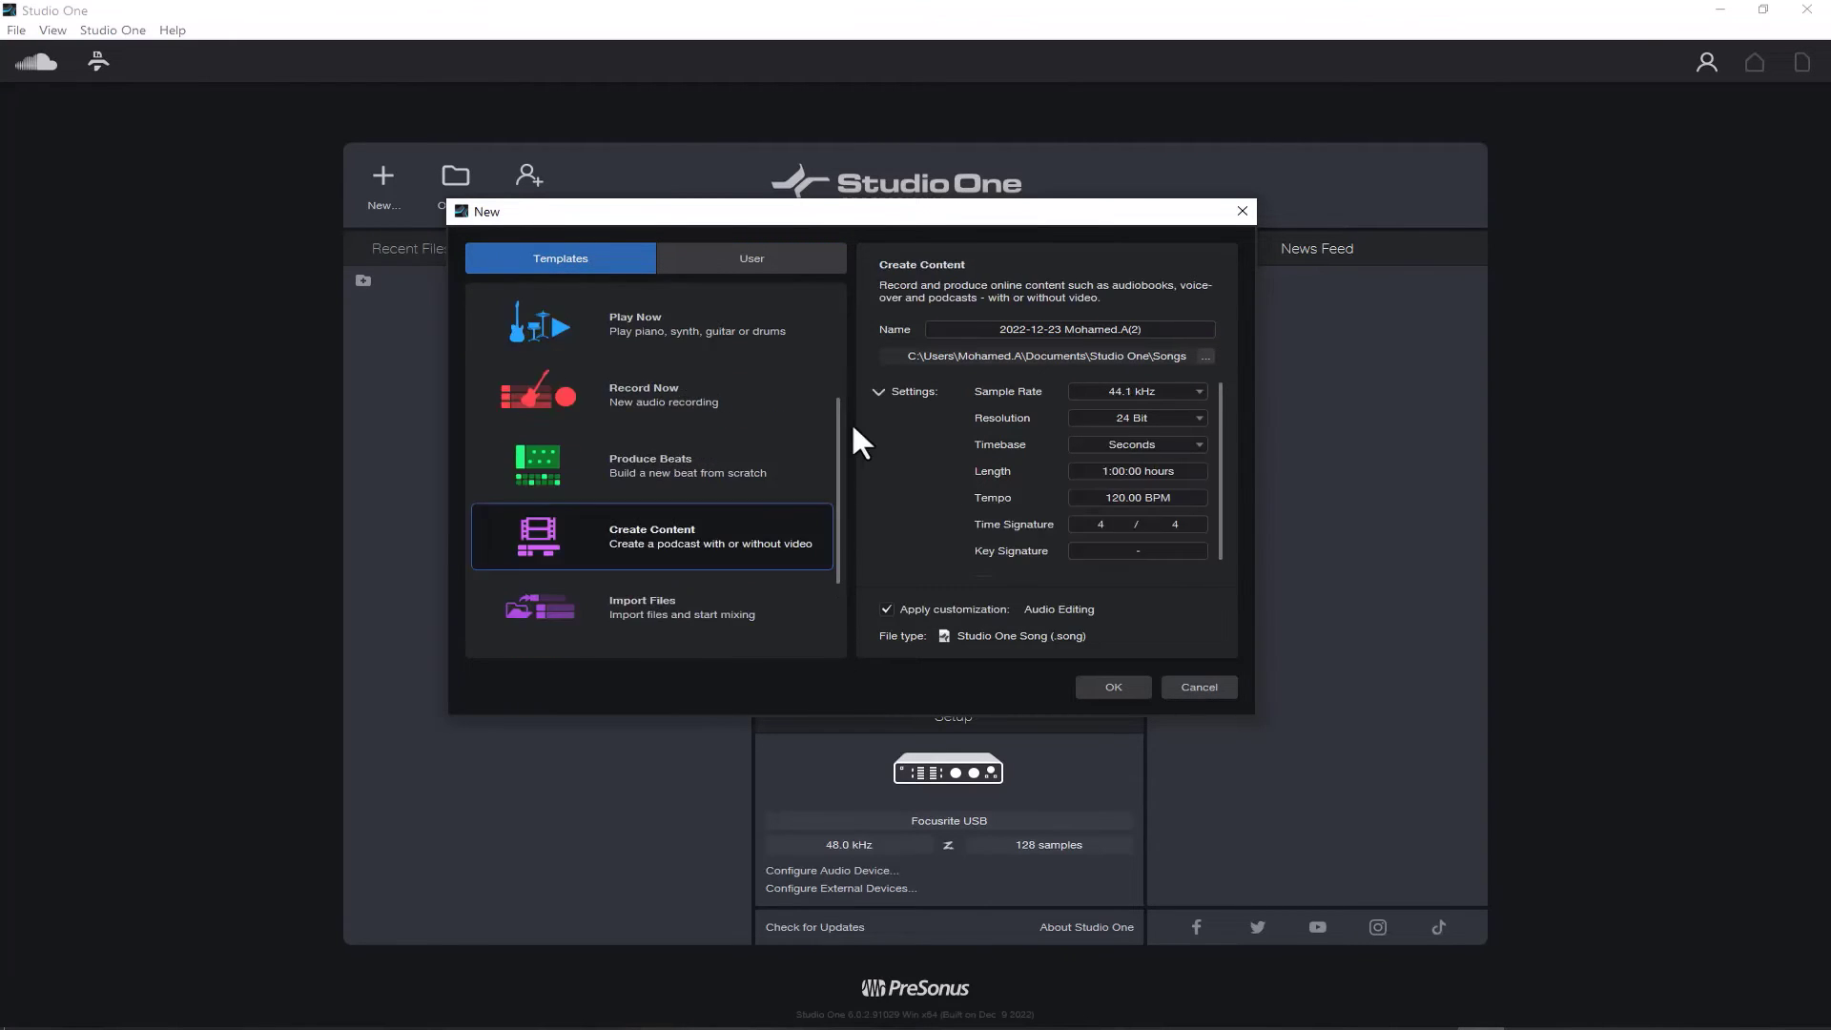
drag(839, 492, 813, 176)
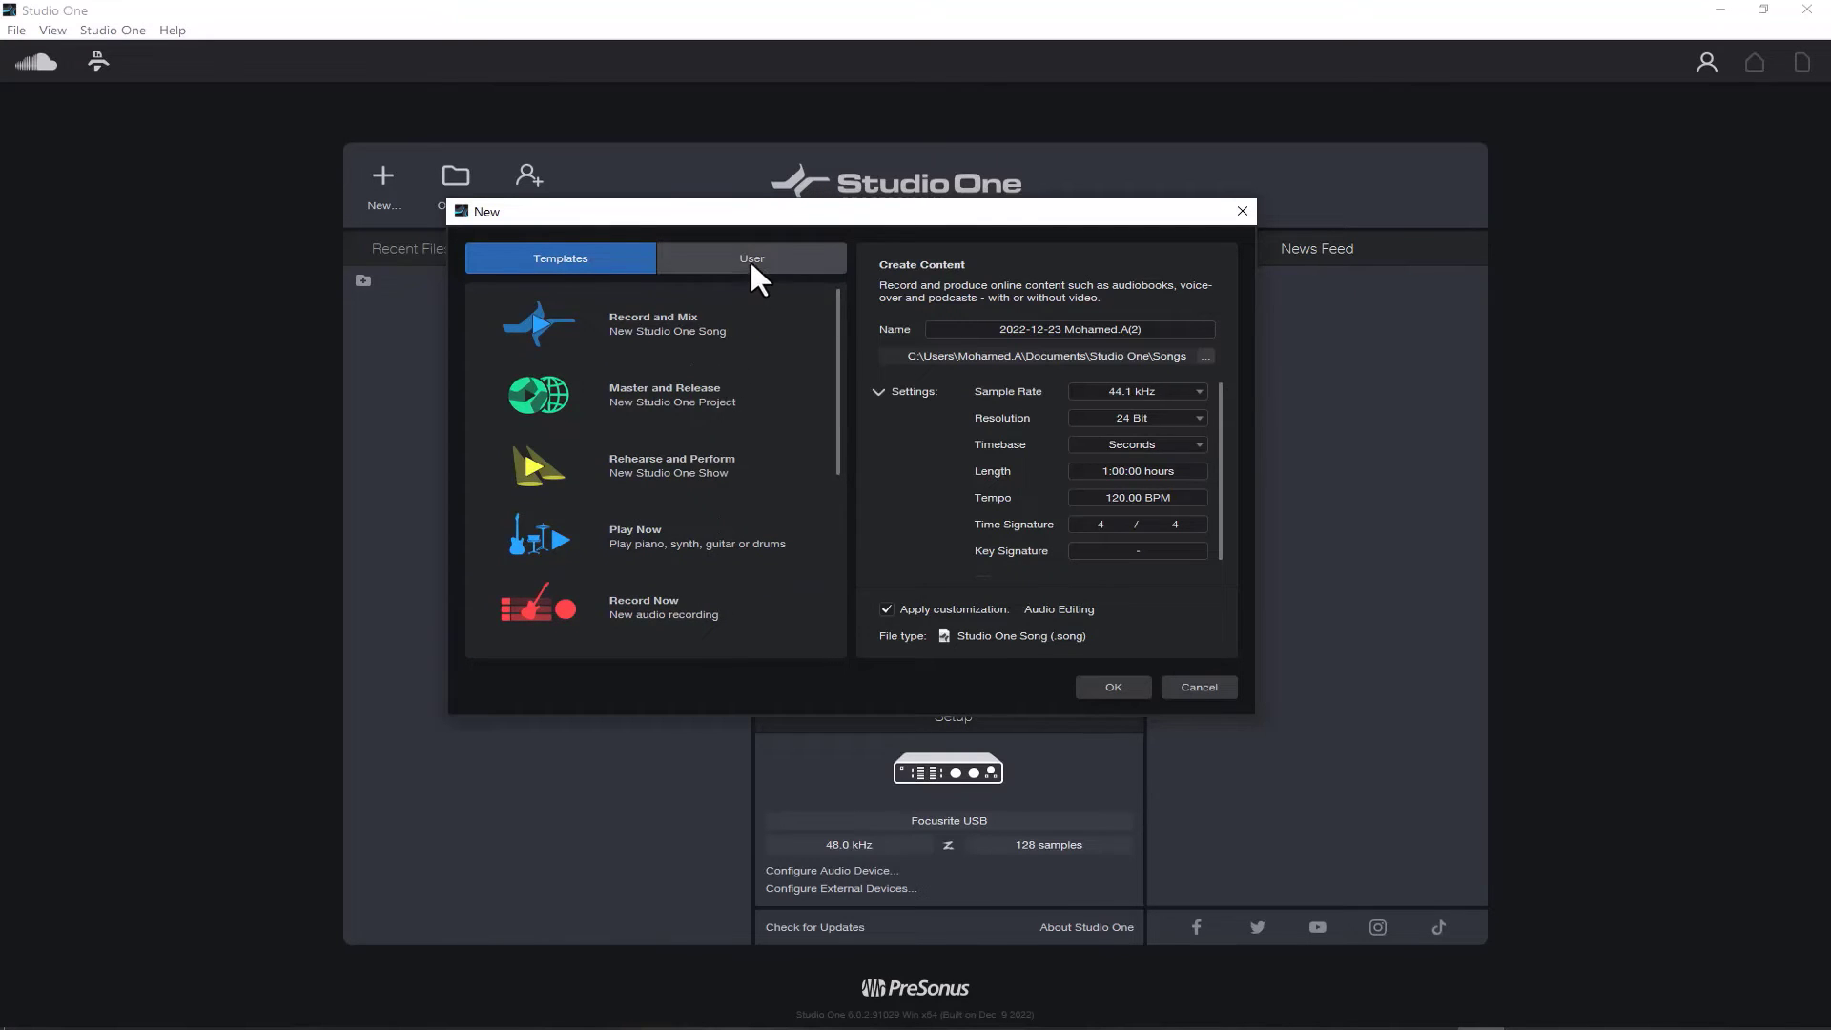
click(716, 265)
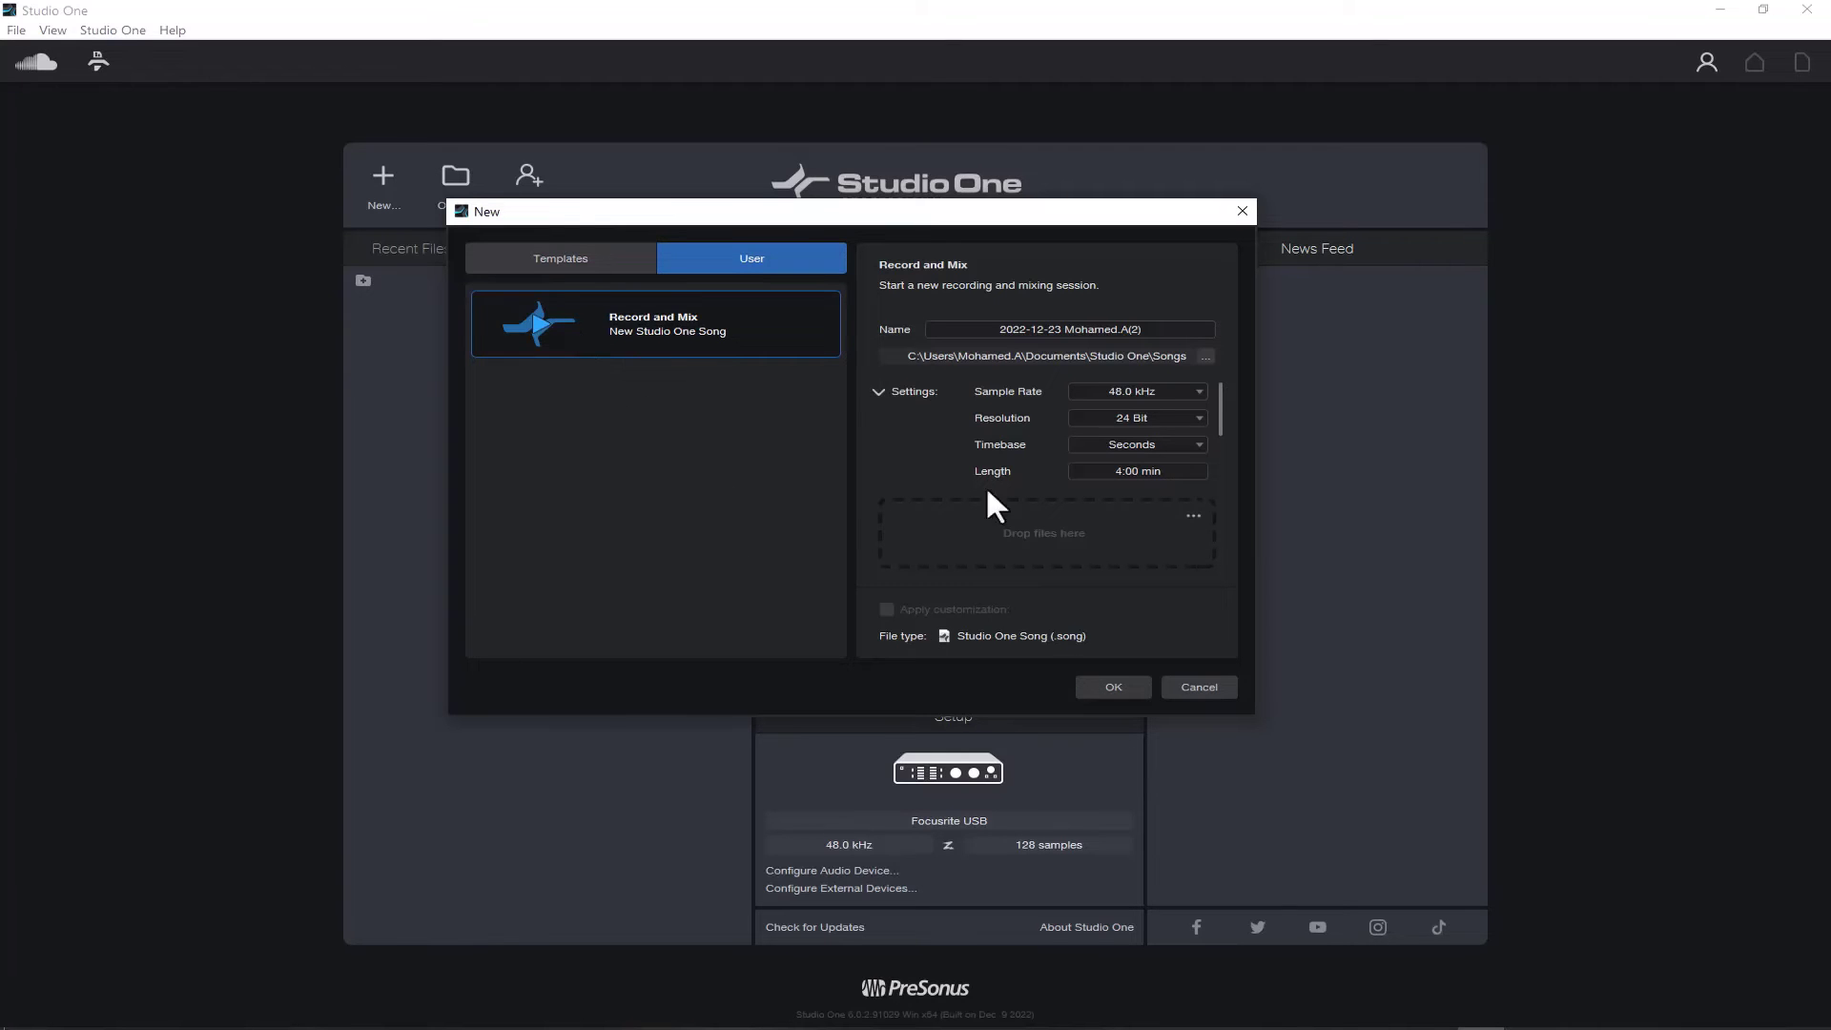
Check the resolution choices, keeping 24 Bit, and set the new song's timebase to Bars.
drag(1140, 226, 933, 190)
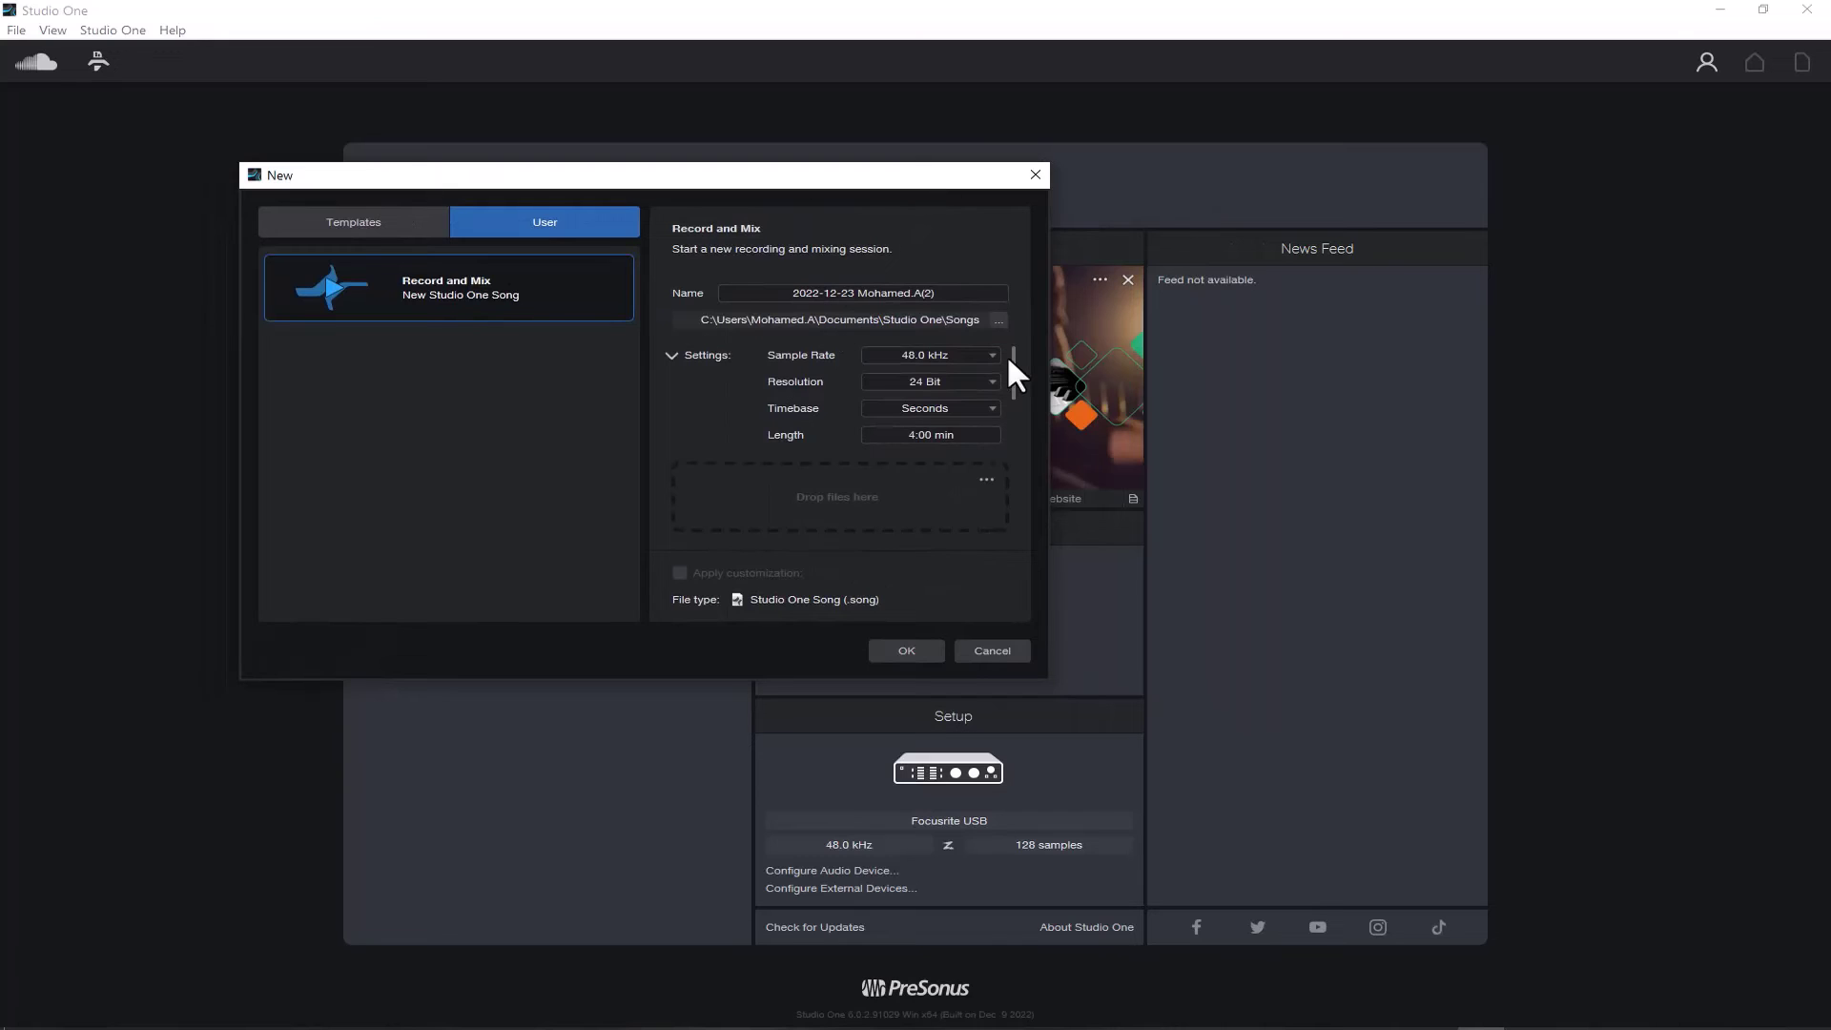
drag(1015, 377, 1019, 465)
click(935, 380)
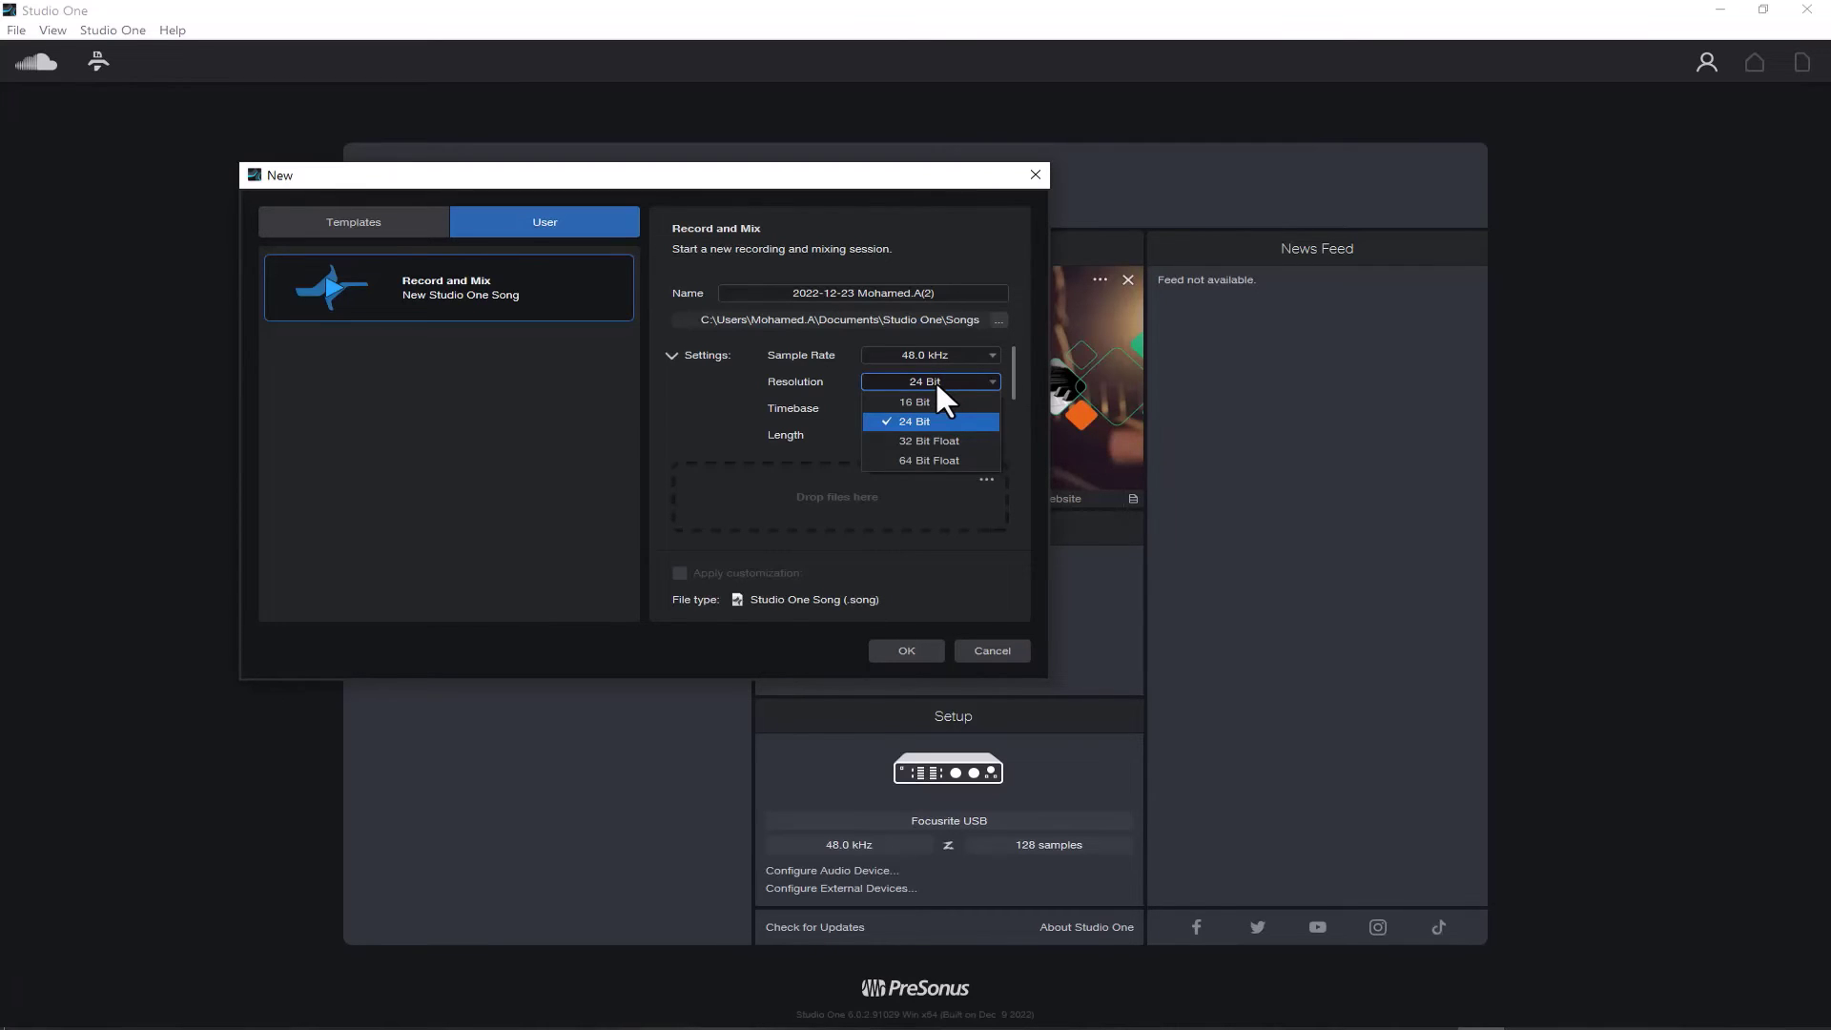
click(935, 379)
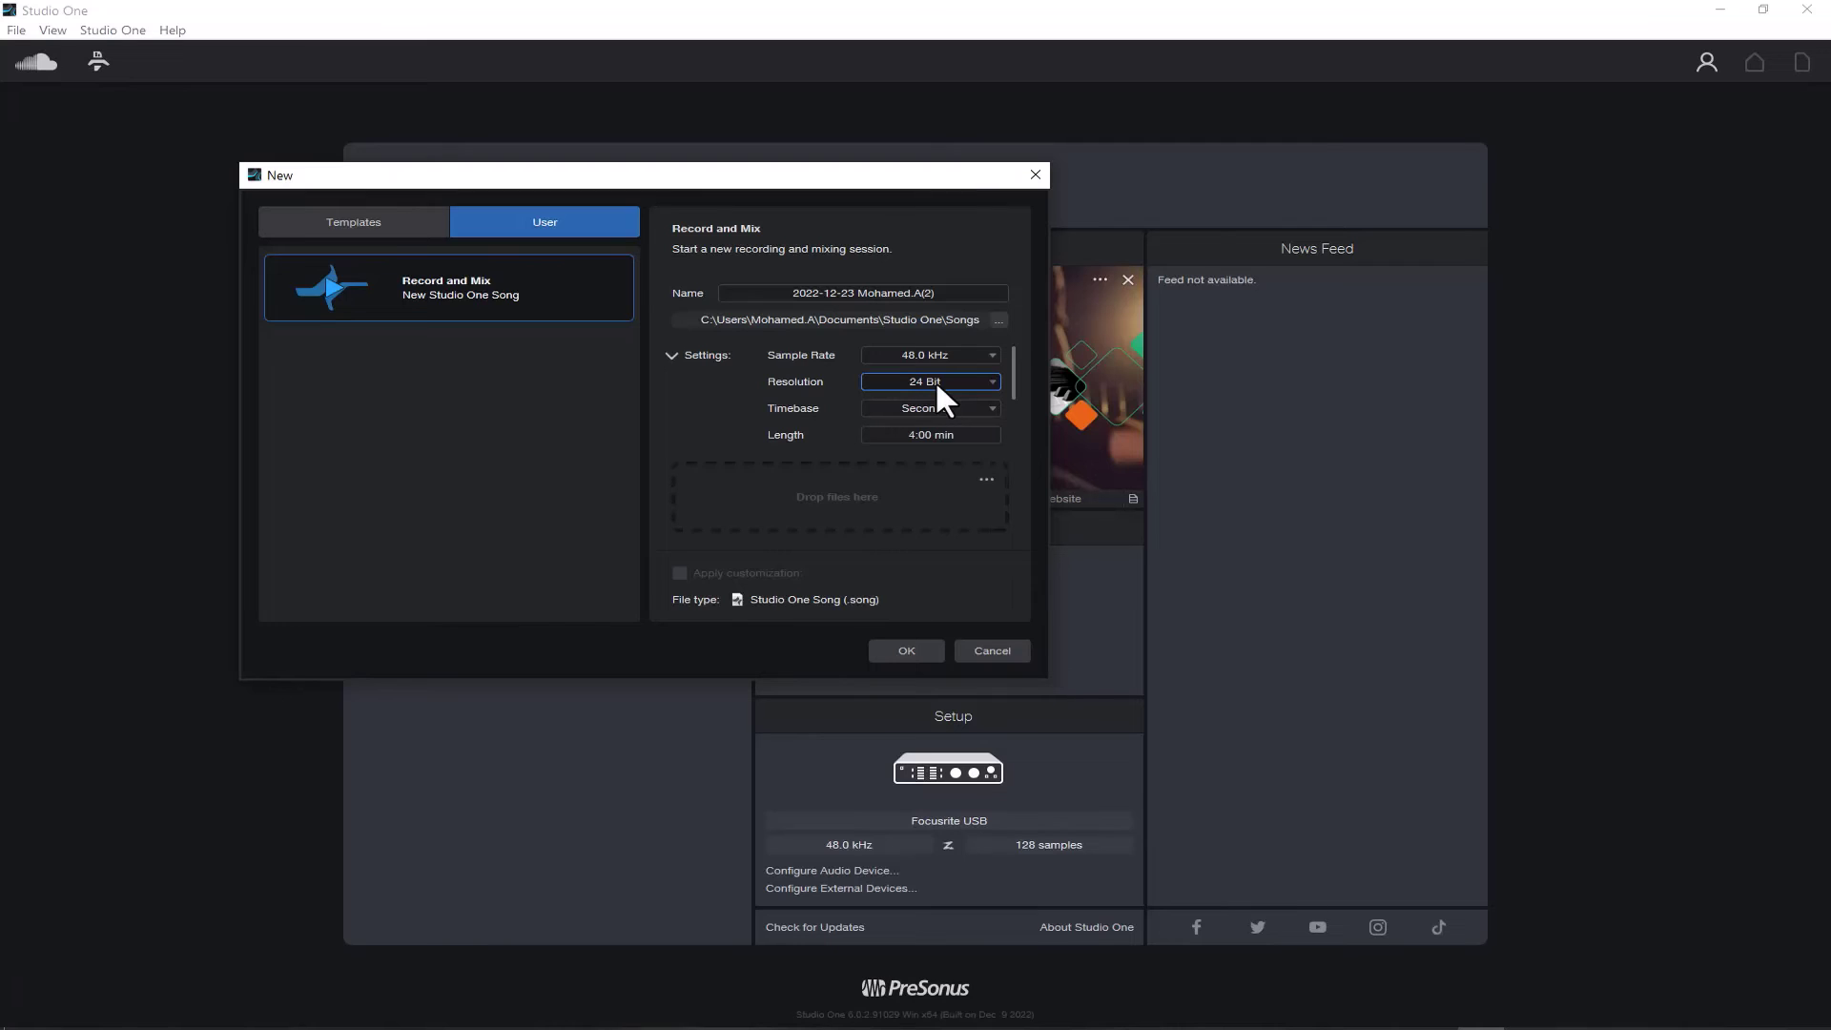
click(973, 408)
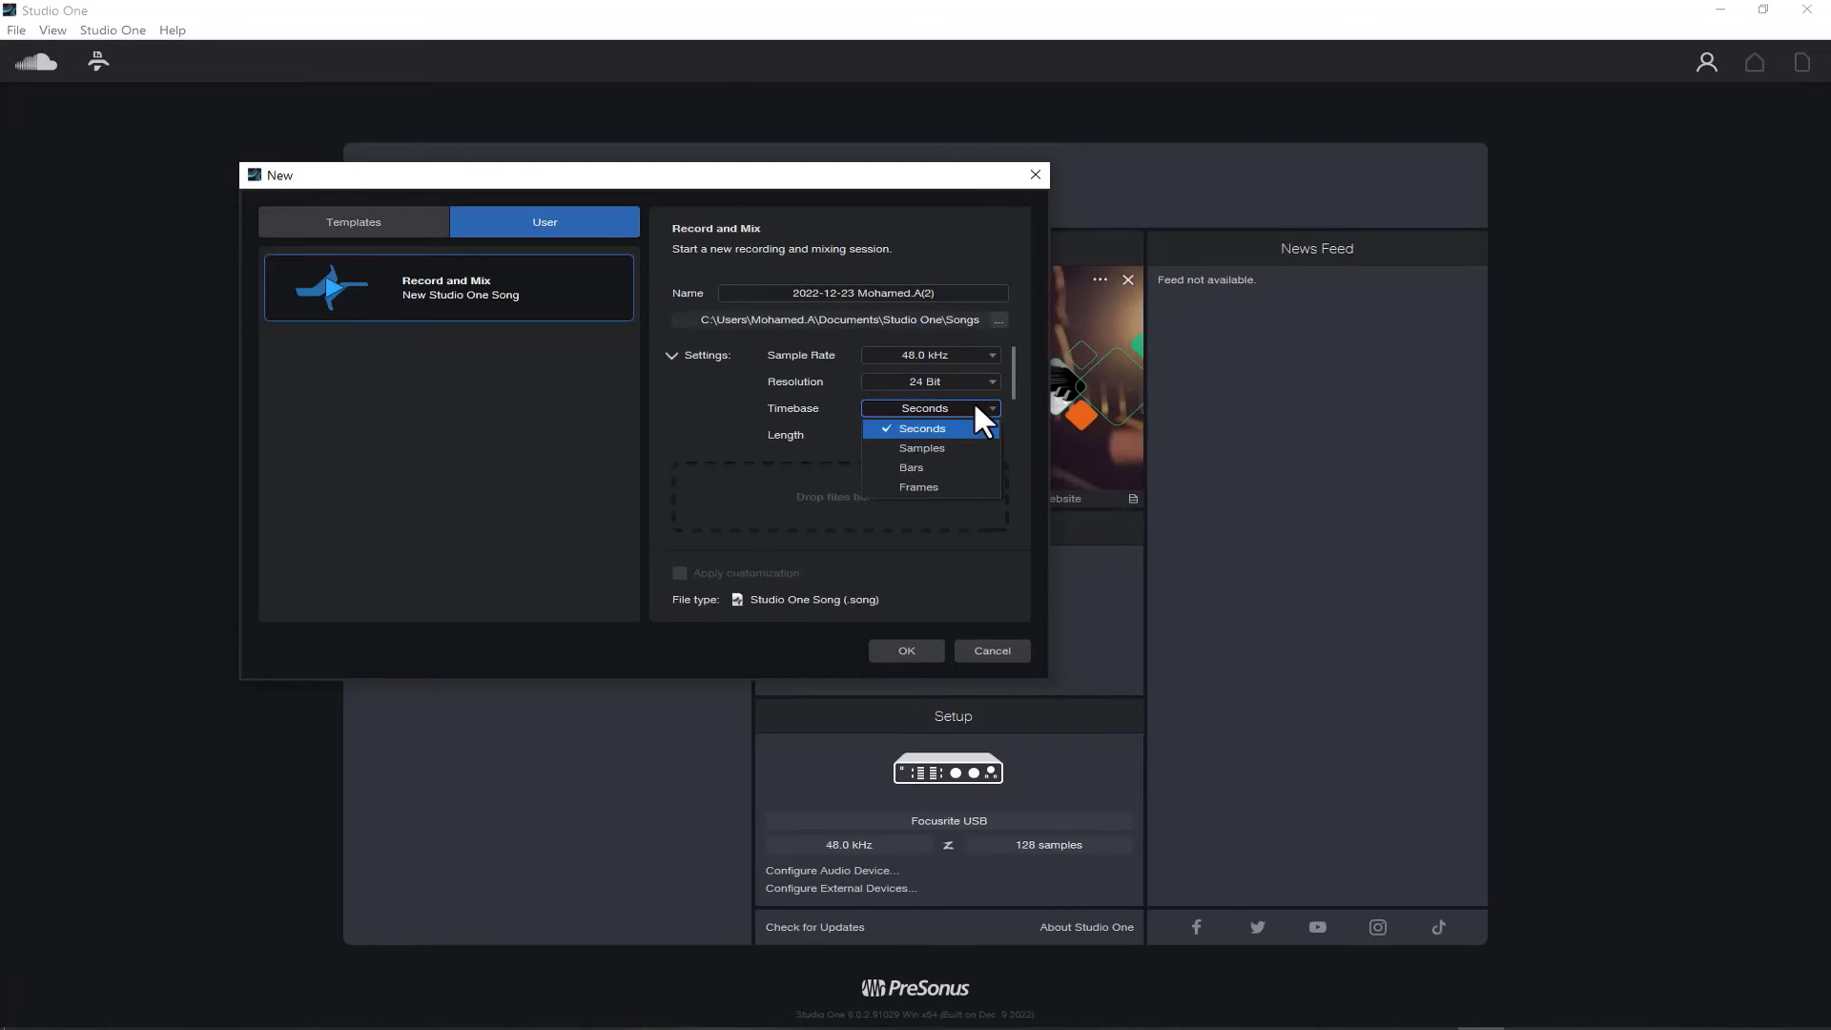
click(948, 467)
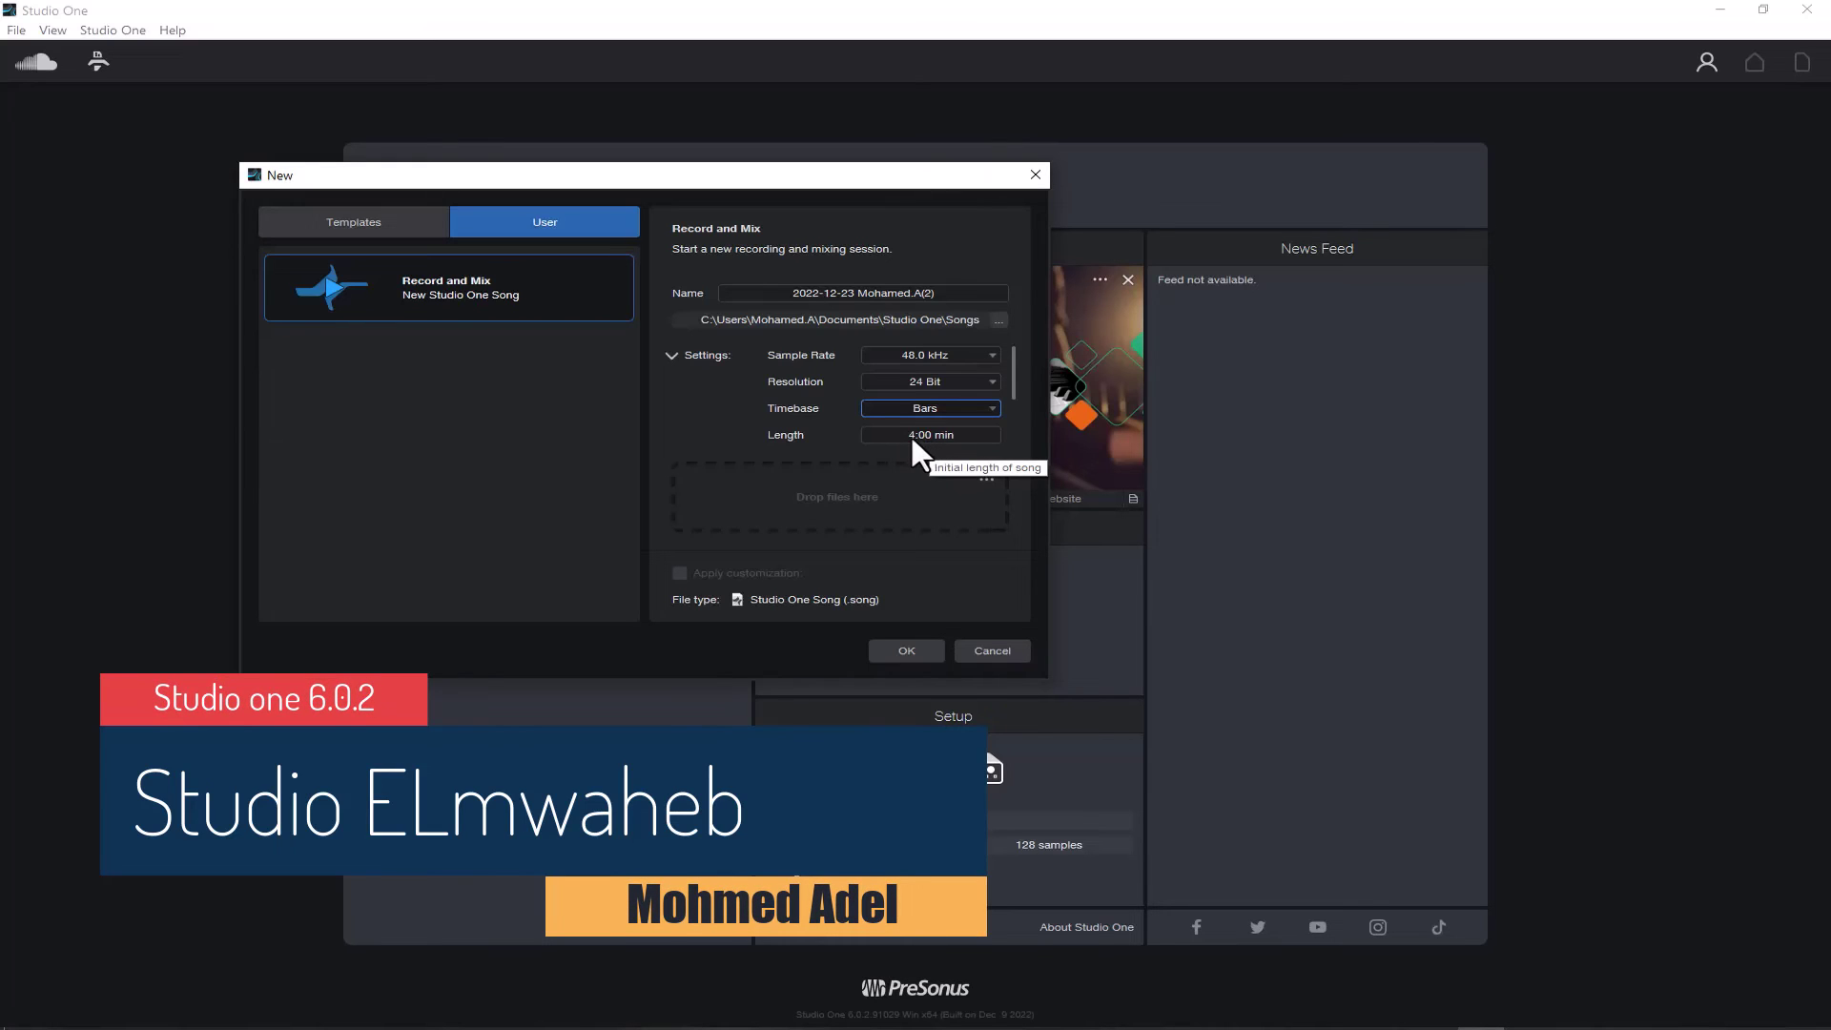
Examine the new song's length, tempo, time signature, key signature and audio stretching settings.
drag(1011, 376, 1017, 404)
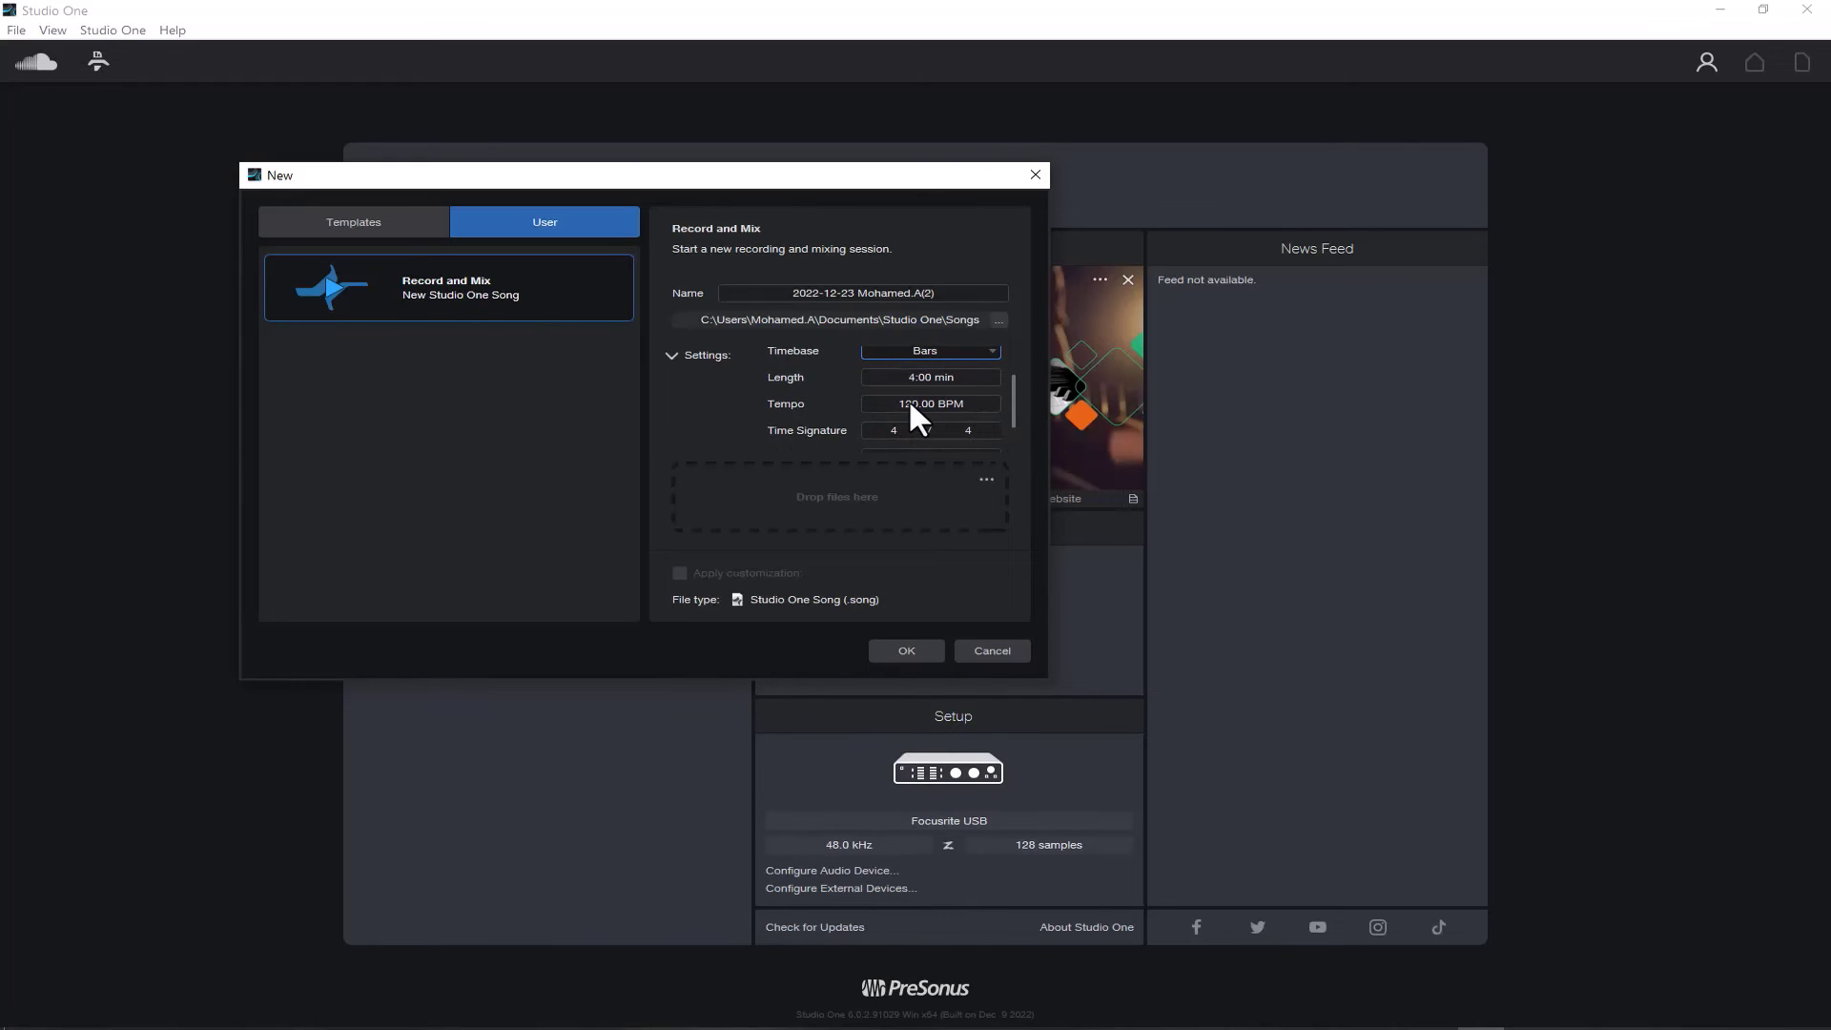
drag(1014, 400, 1015, 410)
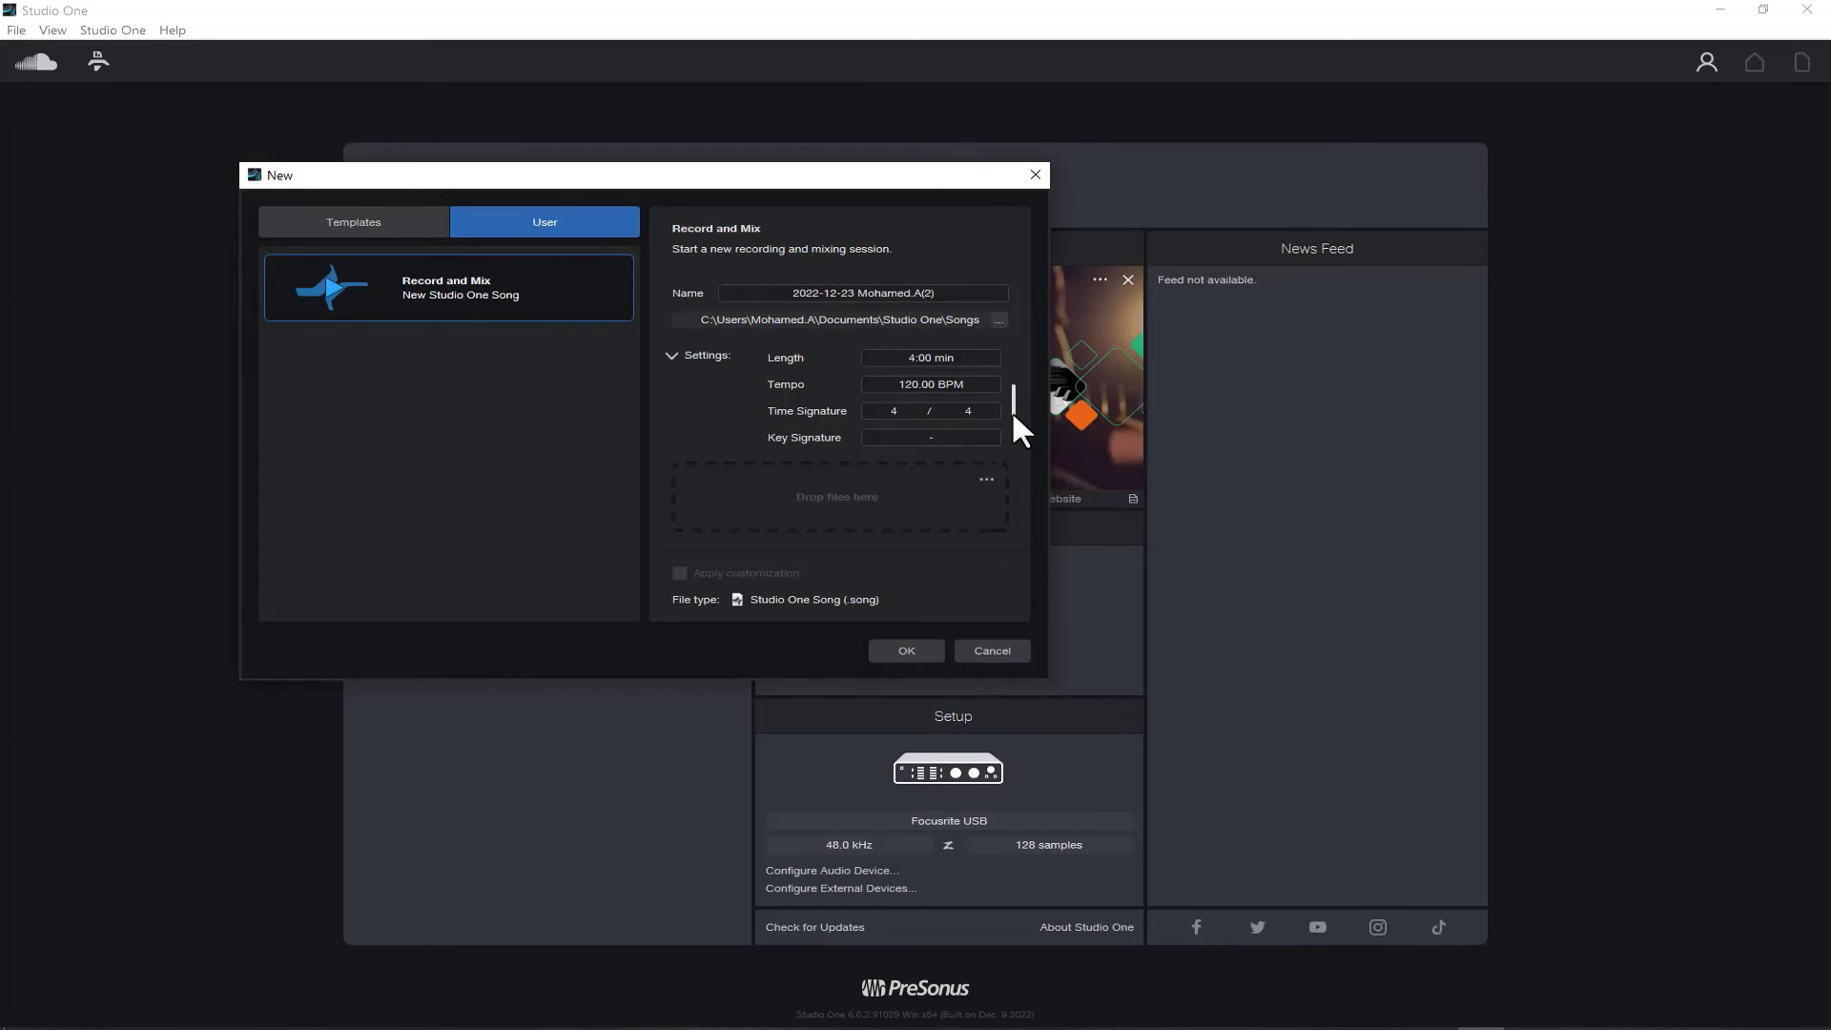
drag(1013, 415, 1013, 423)
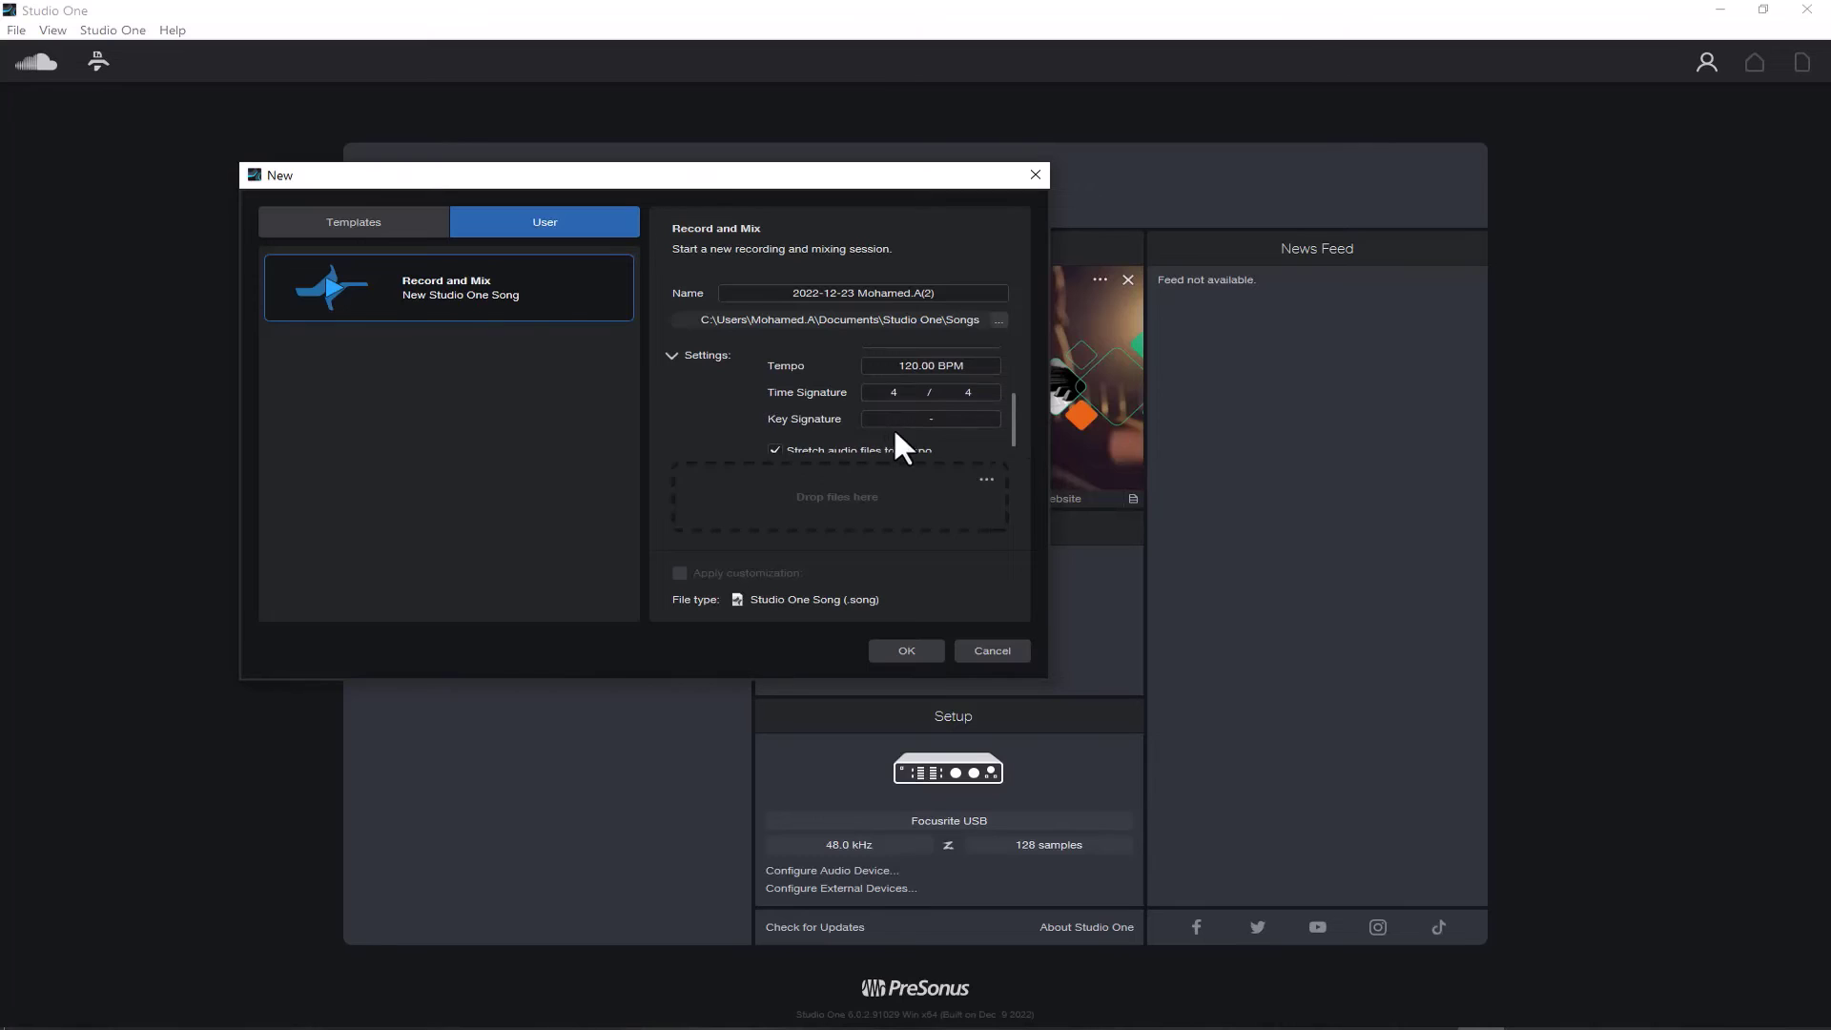
click(930, 419)
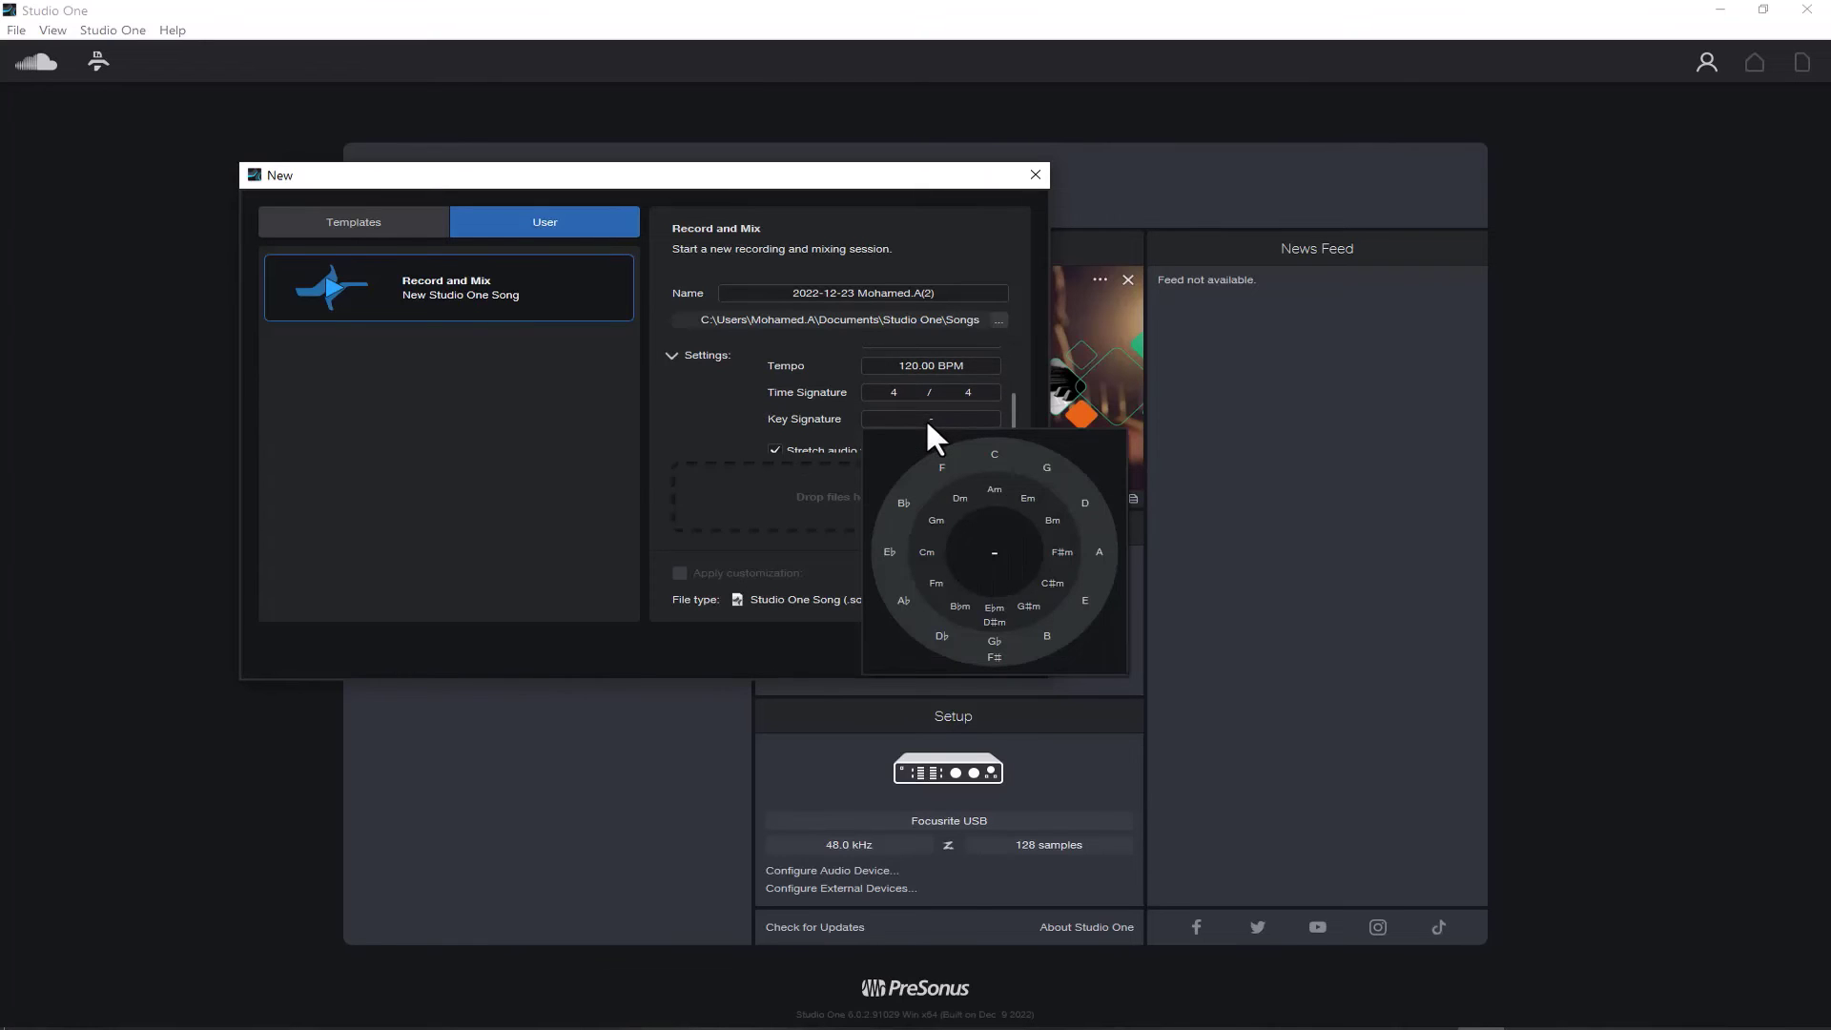
click(1022, 390)
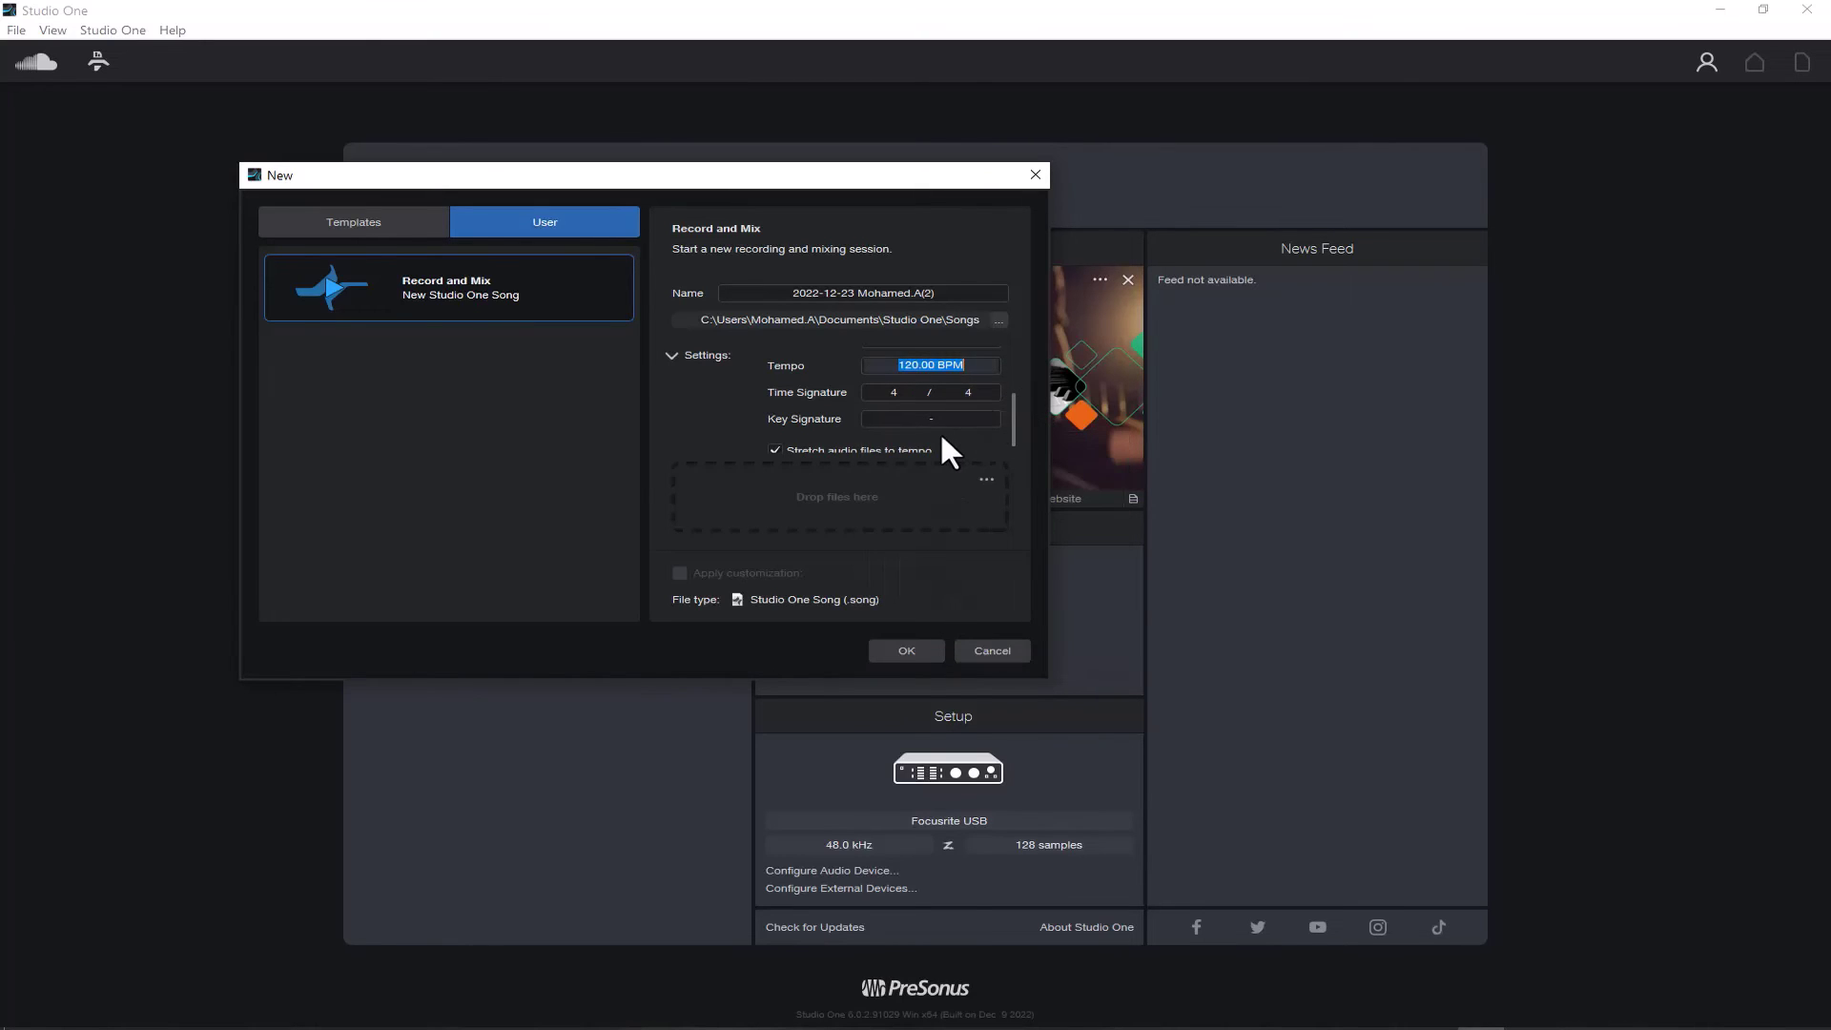
drag(1011, 417, 1011, 439)
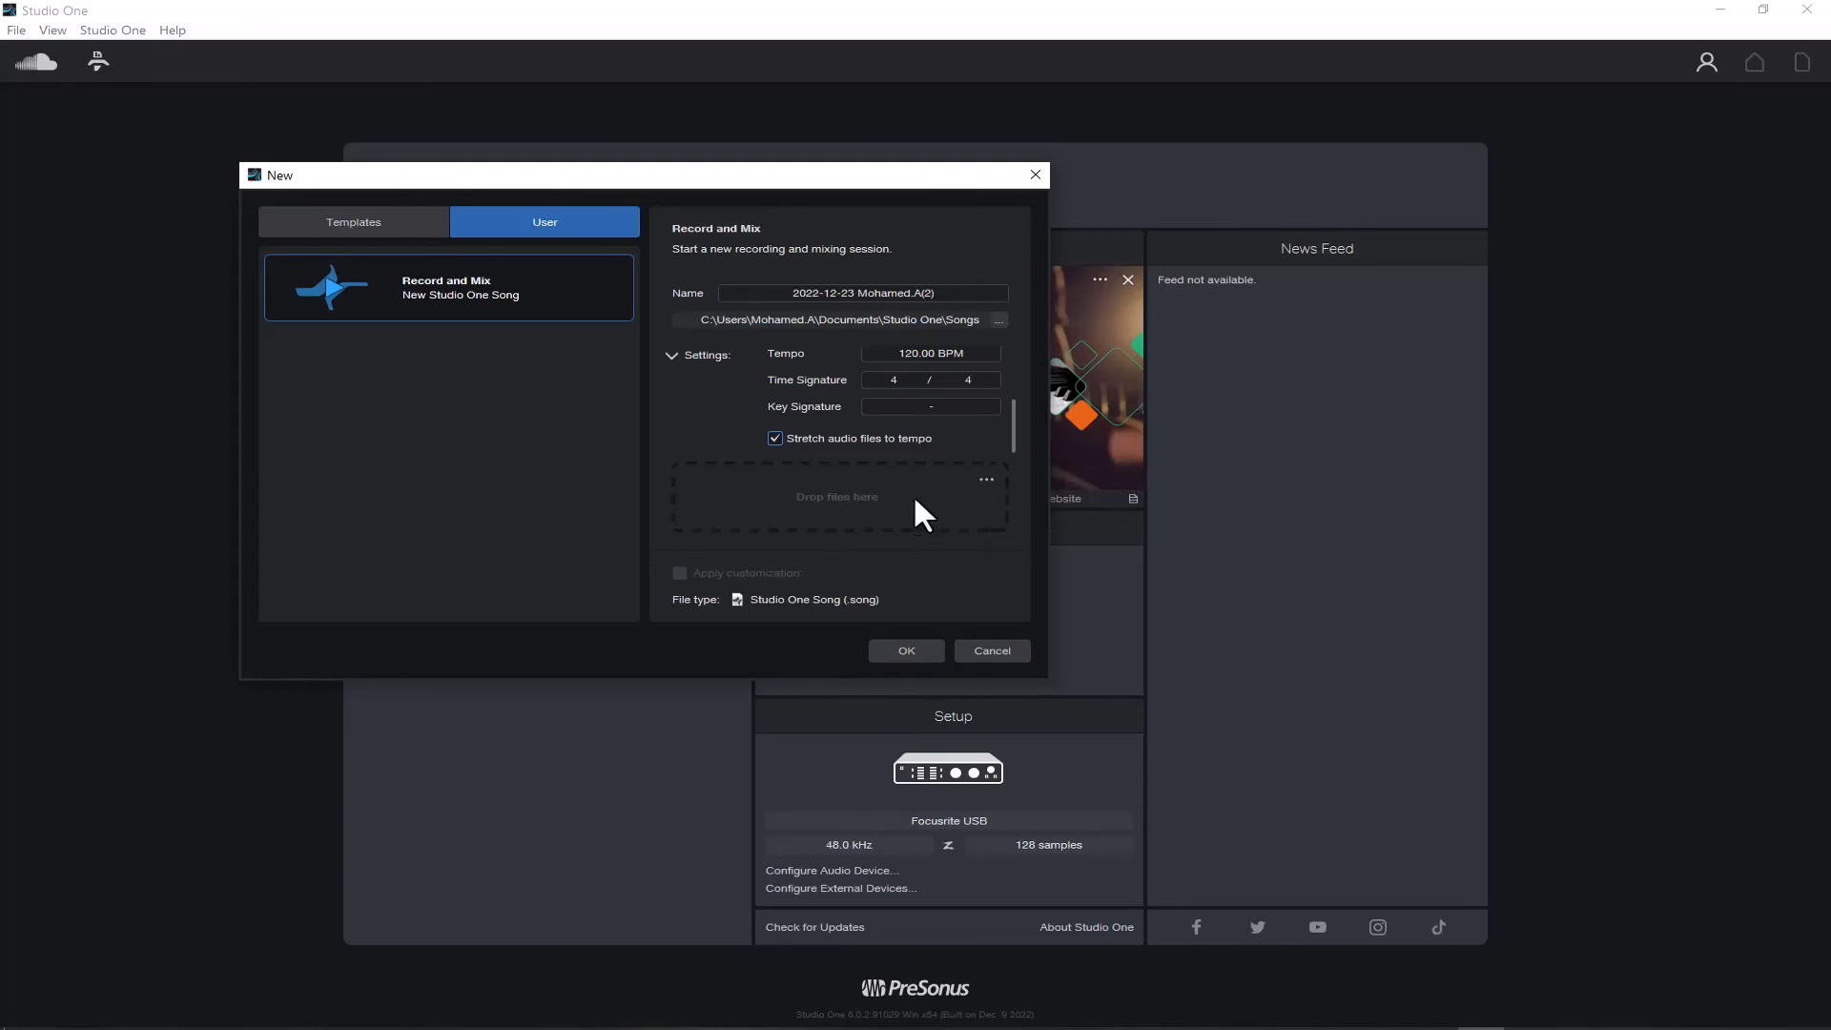
Add the Narration 111 audio file from the desktop to the new song and create the song.
click(980, 477)
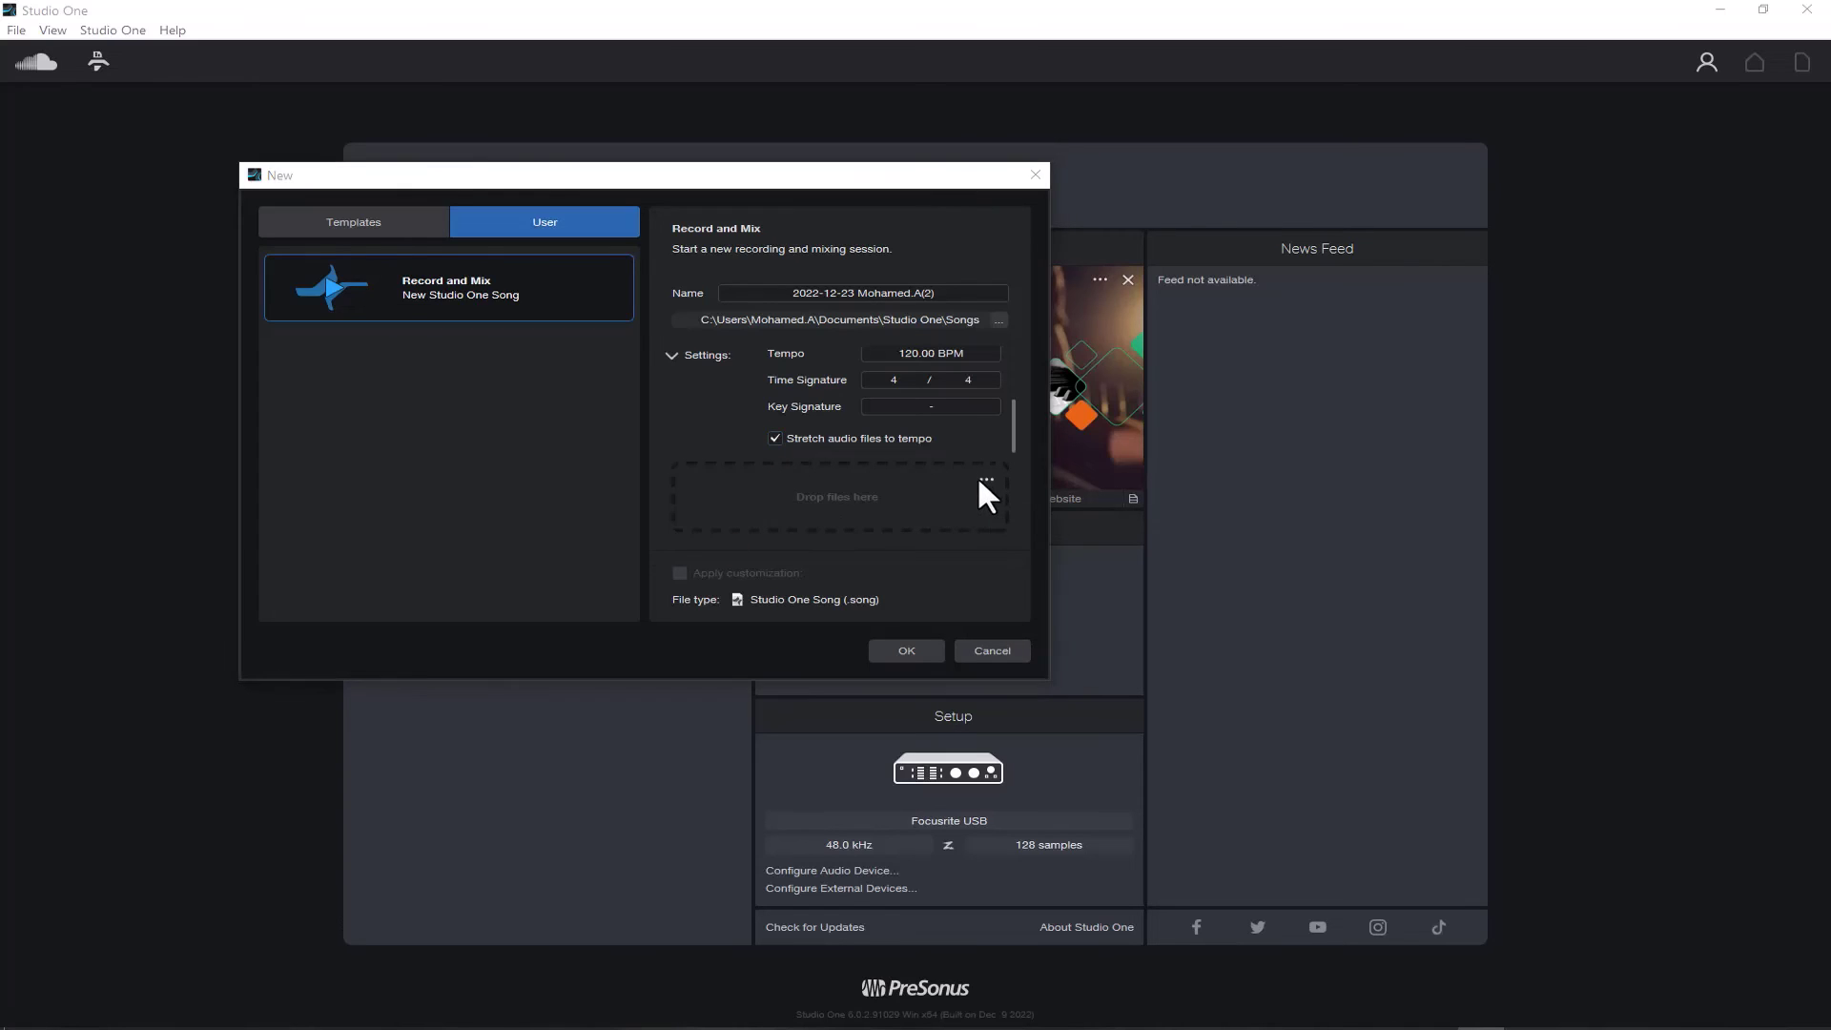
double_click(496, 344)
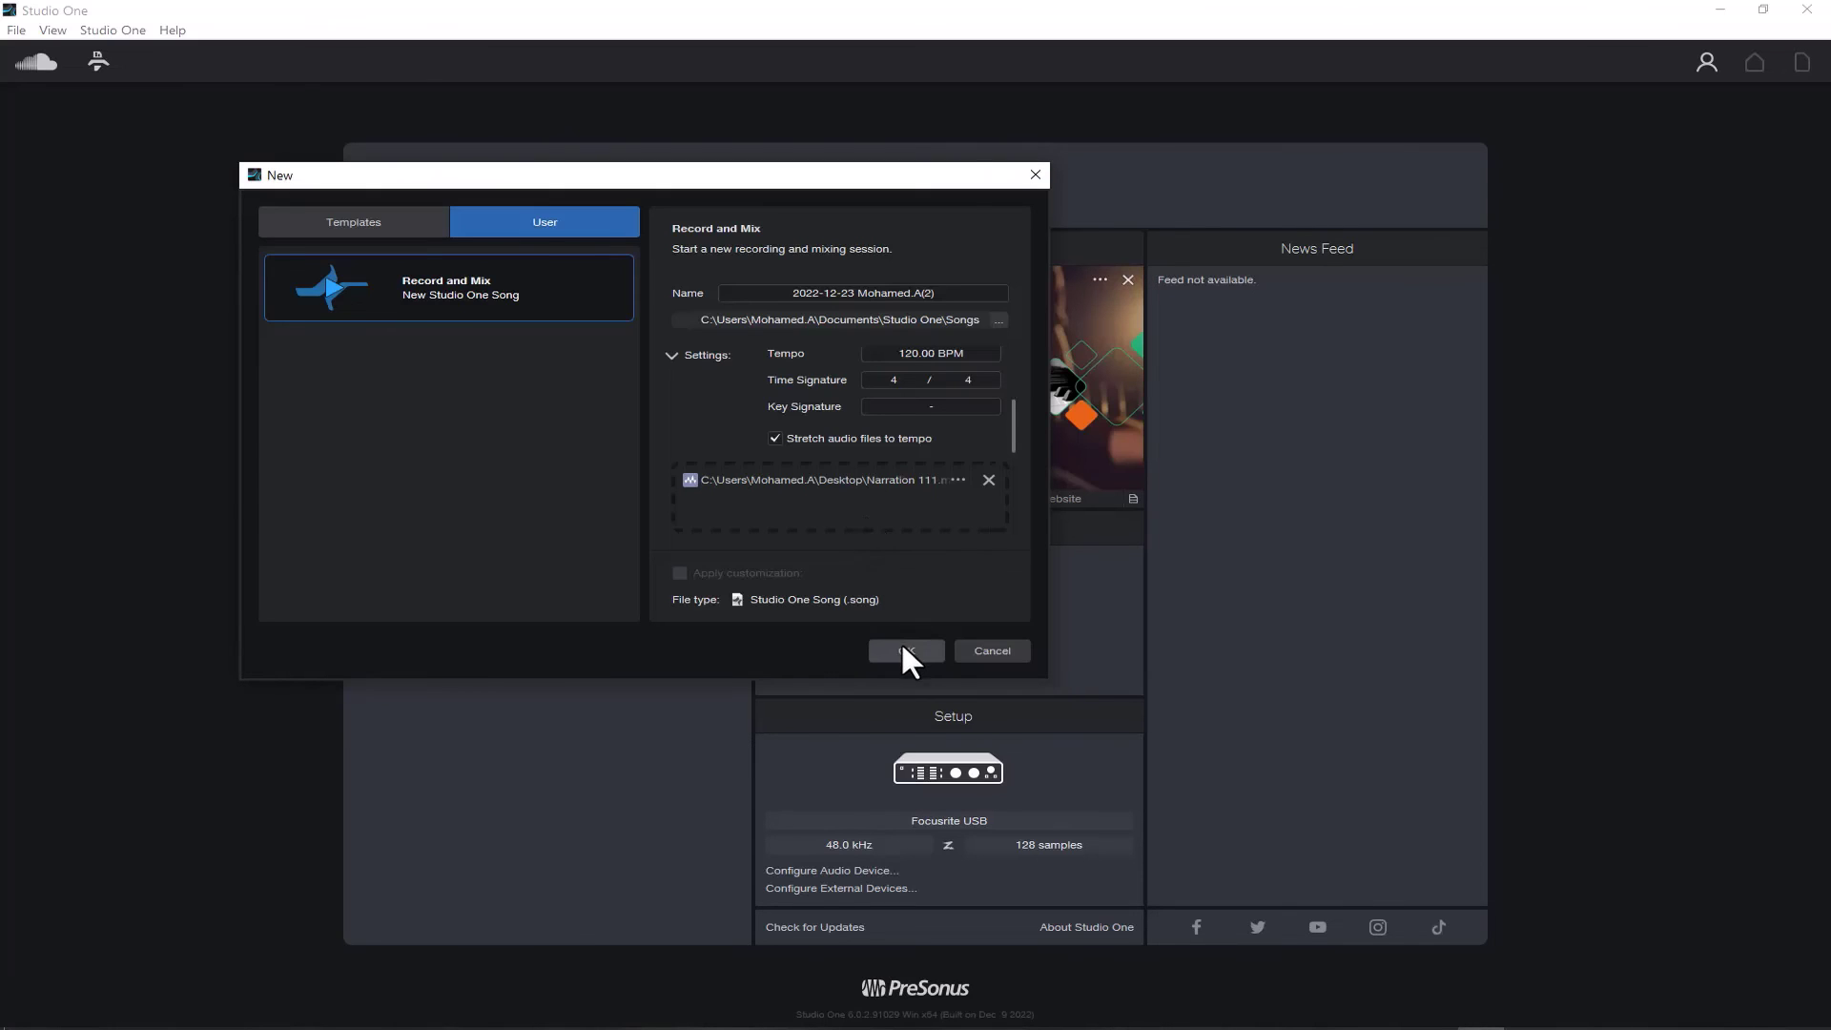
click(904, 650)
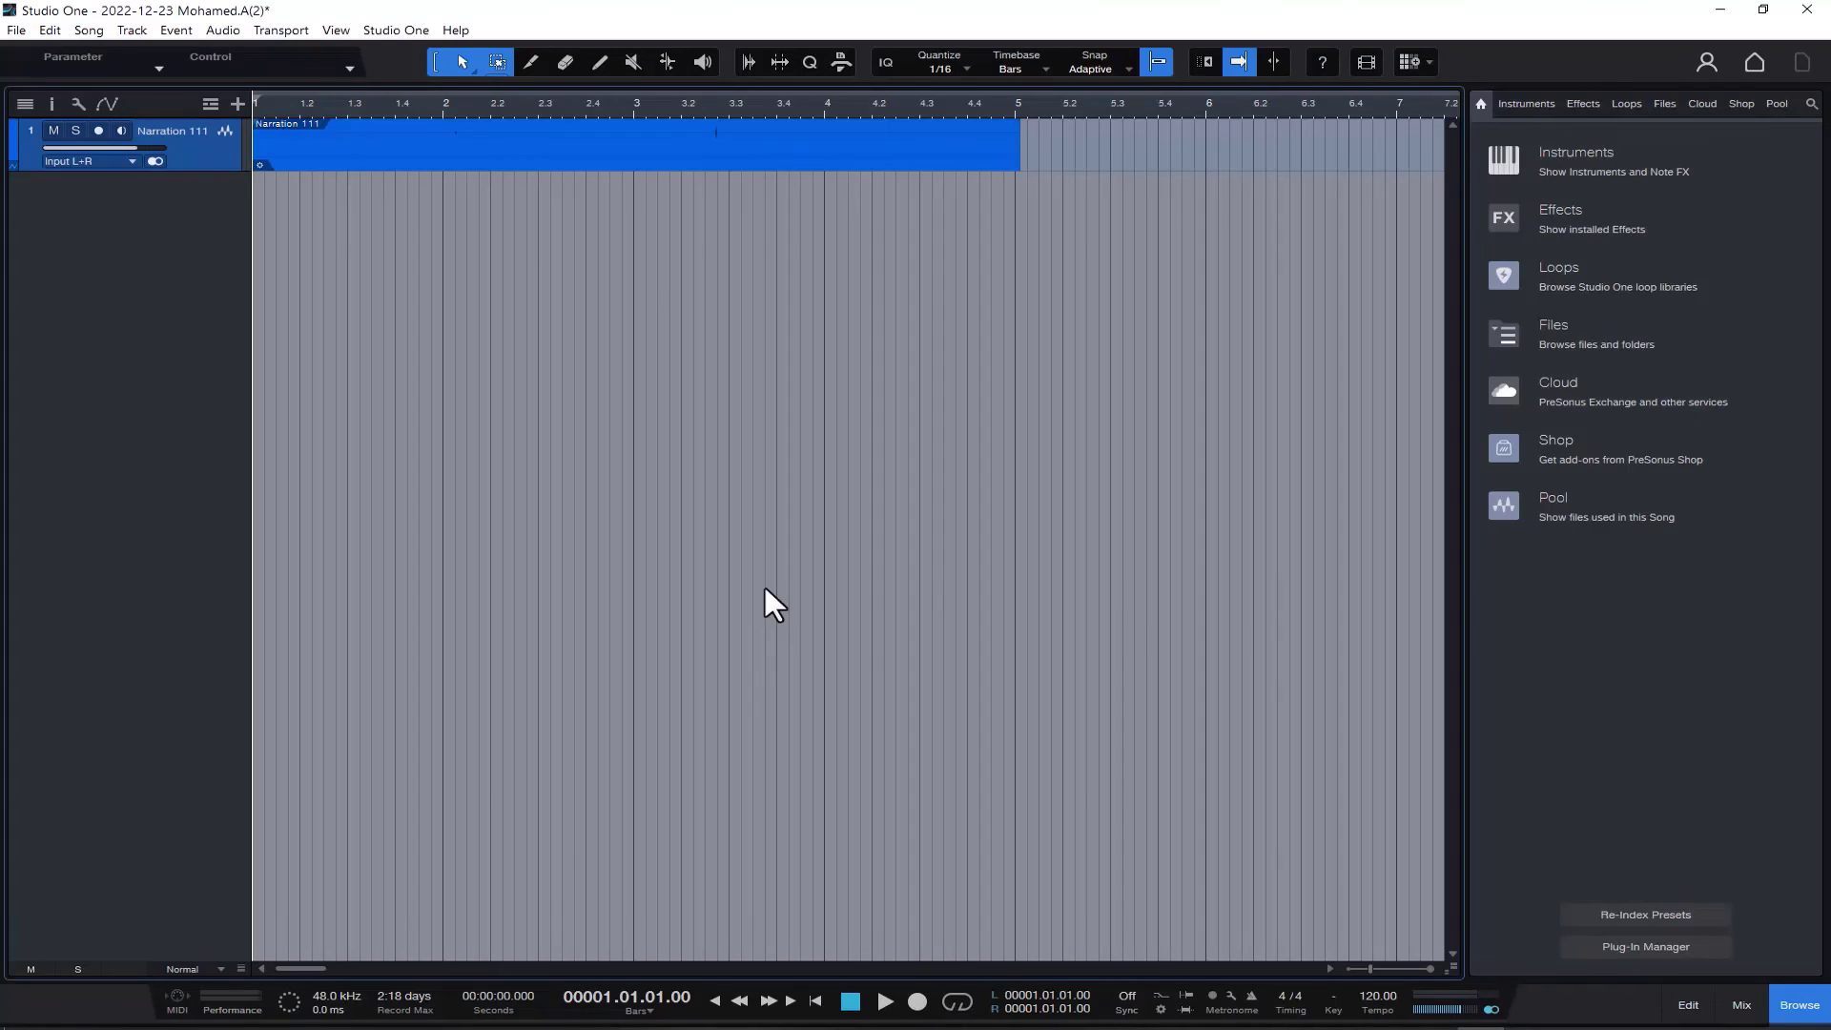